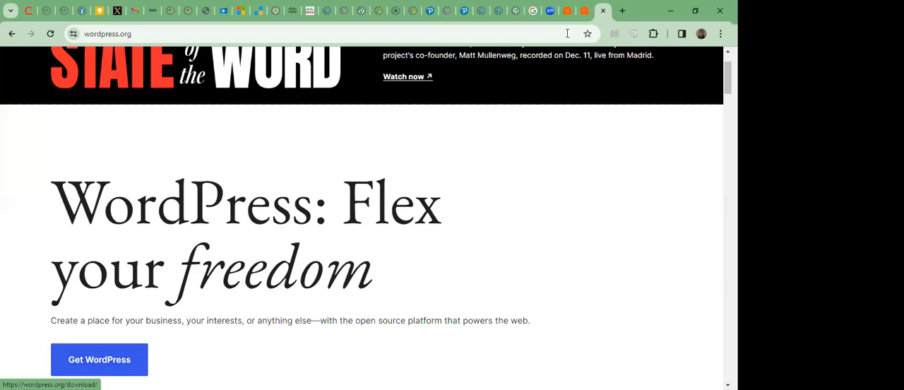
Open the apachefriends.org XAMPP download page in a new browser tab and look over the Windows versions.
{"action": "left_click", "coordinate": [624, 12]}
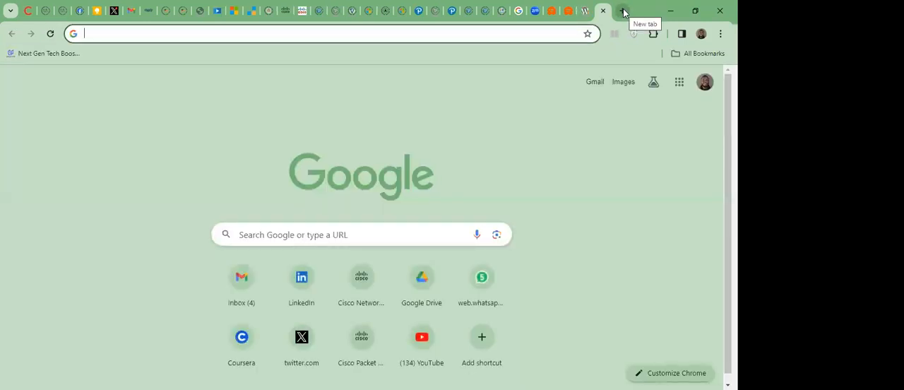
{"action": "type", "text": "apac"}
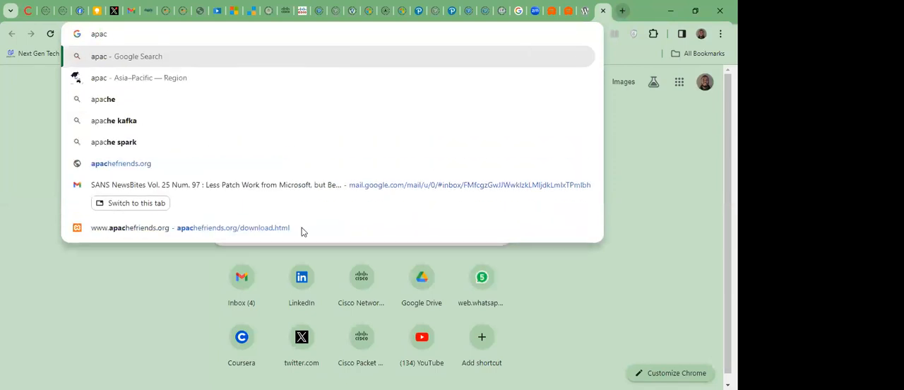
{"action": "left_click", "coordinate": [301, 227]}
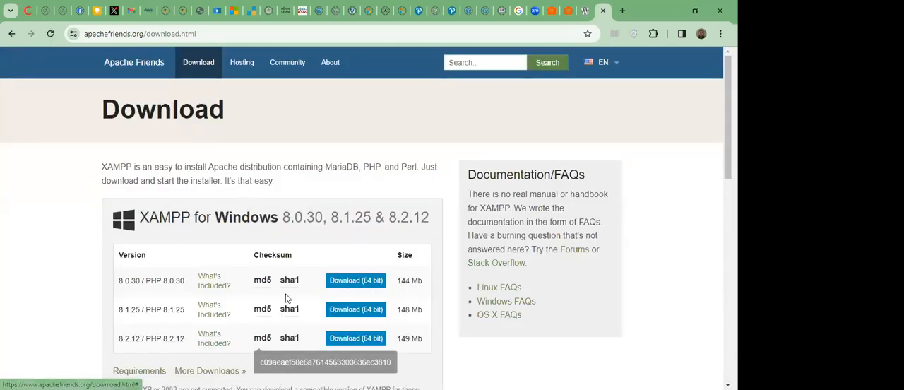
{"action": "mouse_move", "coordinate": [728, 169]}
{"action": "left_mouse_down"}
{"action": "mouse_move", "coordinate": [728, 200]}
{"action": "mouse_move", "coordinate": [728, 170]}
{"action": "left_mouse_up"}
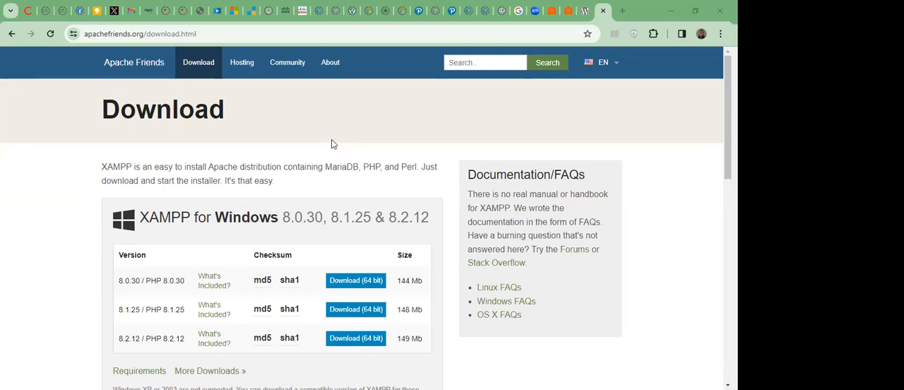
Switch to File Explorer and extract wordpress-6.4.2.zip from the Downloads folder into that same folder with WinRAR.
{"action": "key", "text": "alt+Tab"}
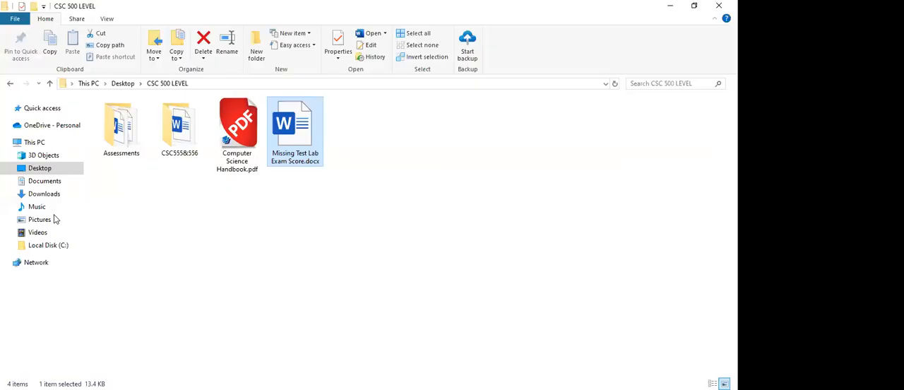
{"action": "left_click", "coordinate": [49, 194]}
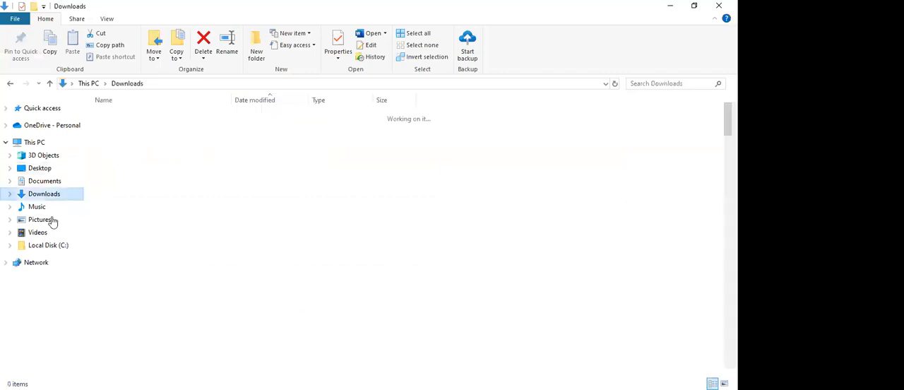
{"action": "scroll", "coordinate": [656, 132], "scroll_direction": "down", "scroll_amount": 20}
{"action": "scroll", "coordinate": [656, 132], "scroll_direction": "down", "scroll_amount": 15}
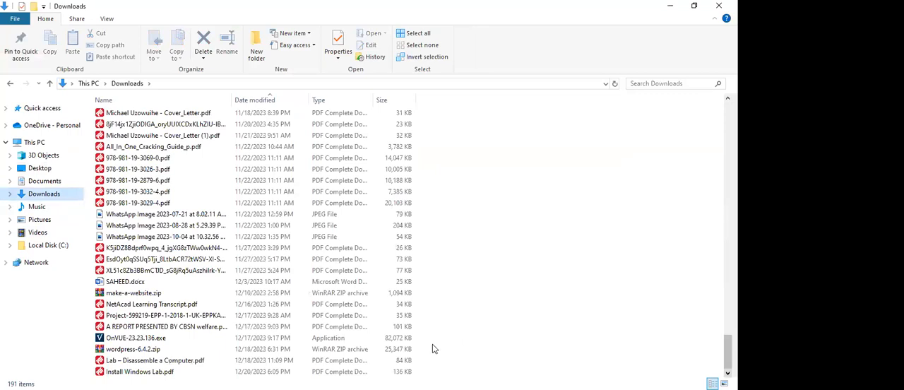
{"action": "left_click", "coordinate": [188, 349]}
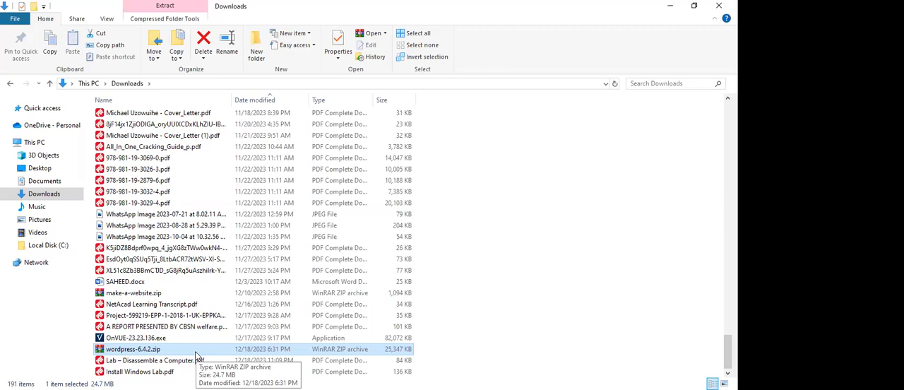
{"action": "right_click", "coordinate": [197, 356]}
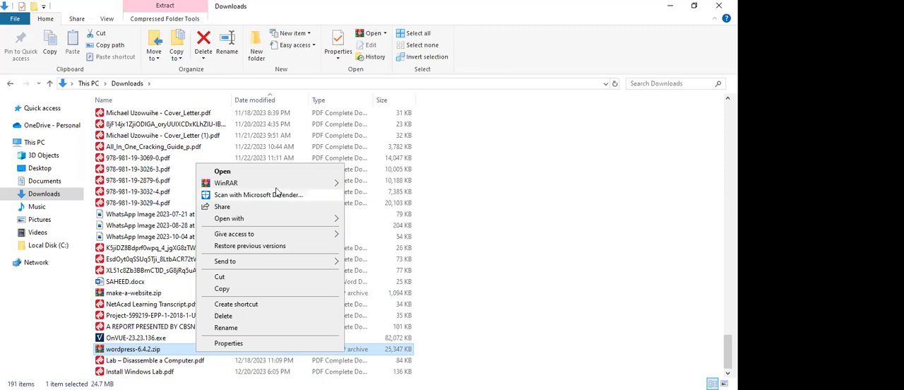
{"action": "mouse_move", "coordinate": [282, 187]}
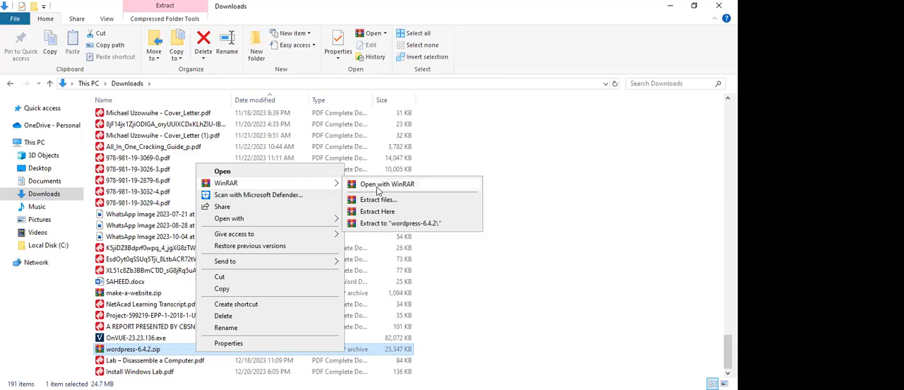
{"action": "left_click", "coordinate": [395, 212]}
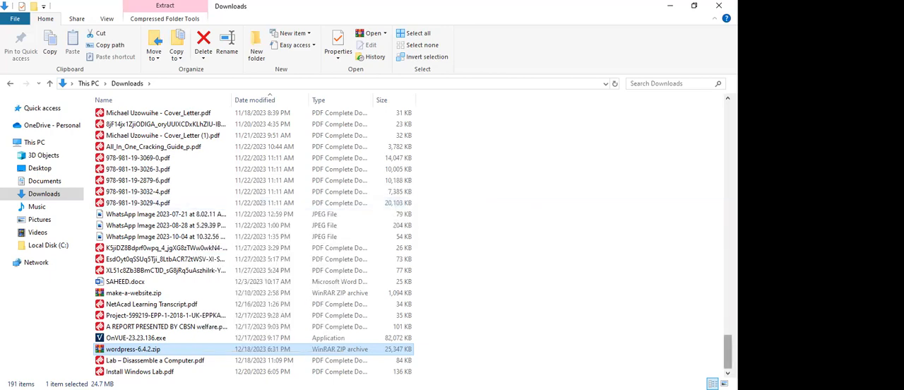
Locate the extracted wordpress folder in Downloads and select it.
{"action": "scroll", "coordinate": [335, 196], "scroll_direction": "up", "scroll_amount": 20}
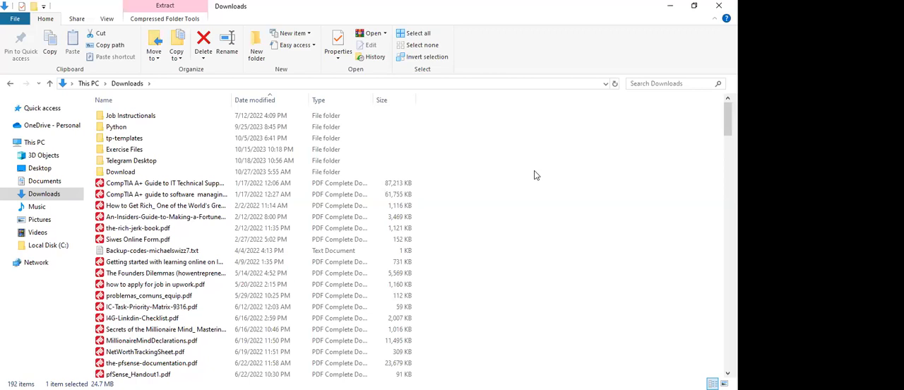
{"action": "left_click_drag", "start_coordinate": [728, 120], "coordinate": [727, 353]}
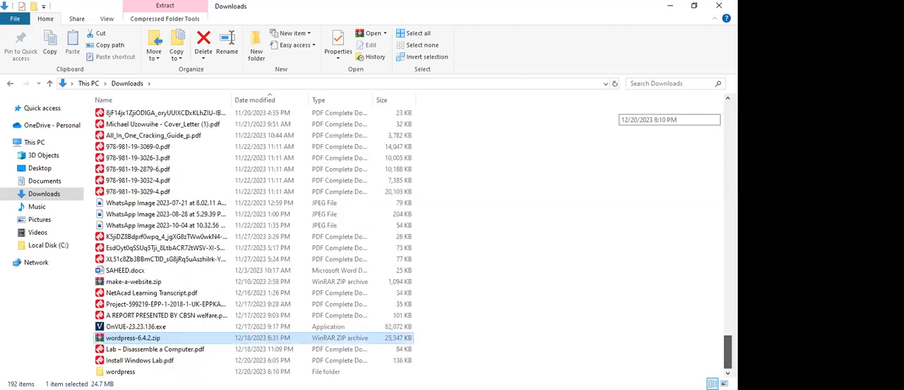
{"action": "left_click", "coordinate": [121, 371]}
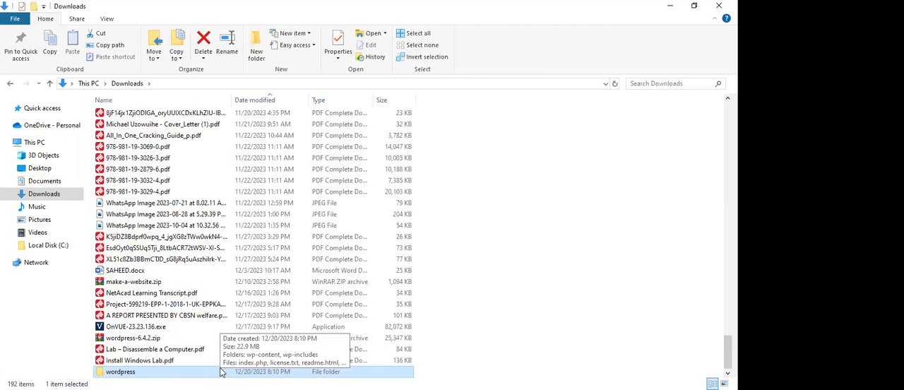
Locate the xampp installation folder on Local Disk (C:).
{"action": "left_click", "coordinate": [48, 246]}
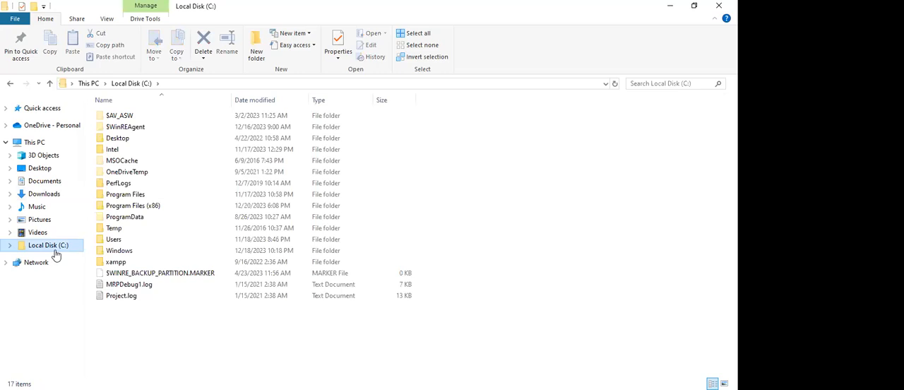
{"action": "left_click", "coordinate": [138, 265]}
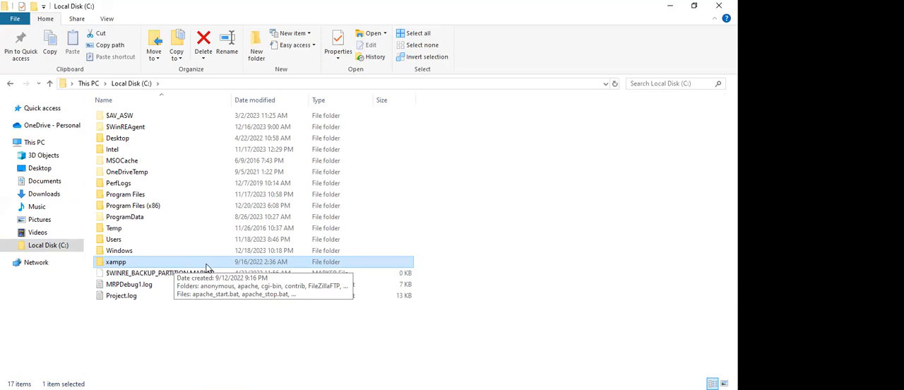
{"action": "left_click", "coordinate": [62, 253]}
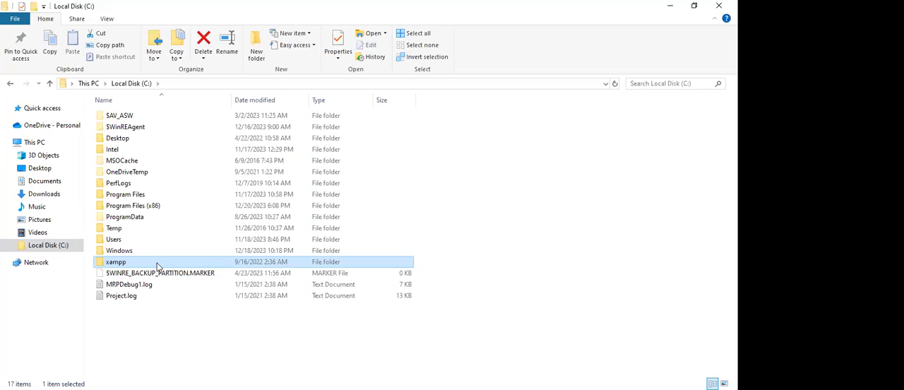
Return to Downloads and copy the extracted wordpress folder.
{"action": "left_click", "coordinate": [45, 195]}
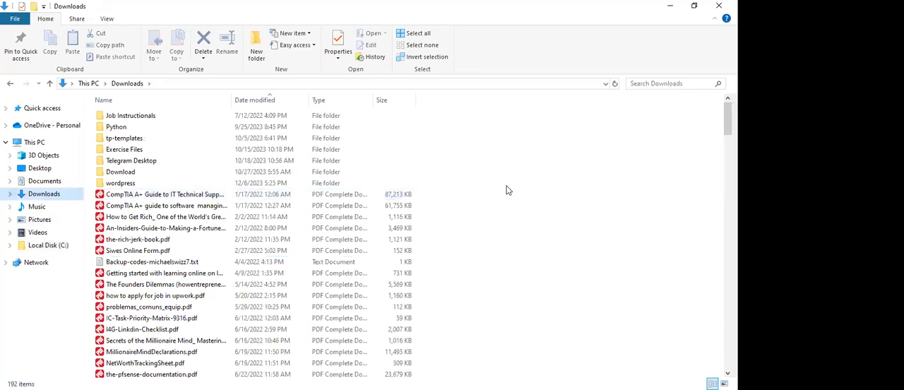
{"action": "scroll", "coordinate": [224, 314], "scroll_direction": "down", "scroll_amount": 20}
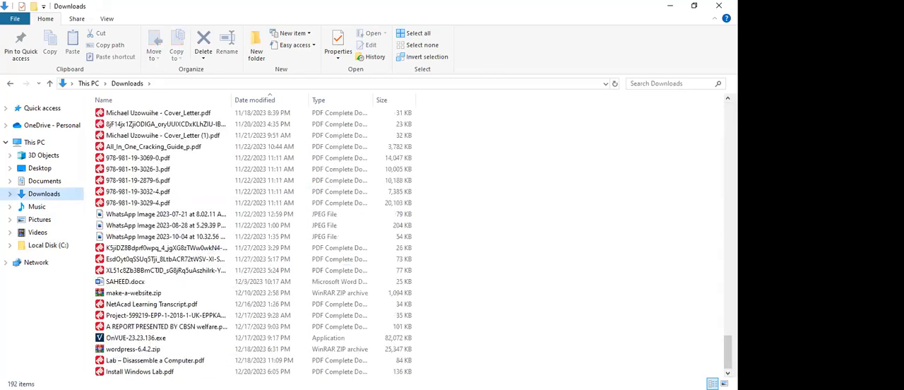
{"action": "left_click_drag", "start_coordinate": [727, 355], "coordinate": [728, 122]}
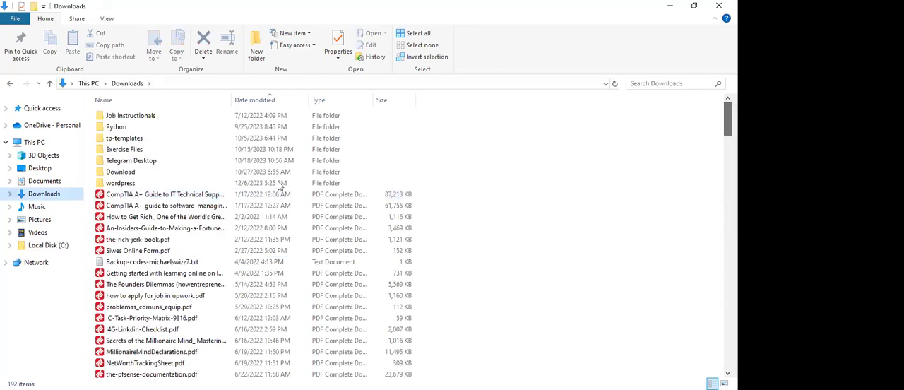
{"action": "left_click", "coordinate": [280, 184]}
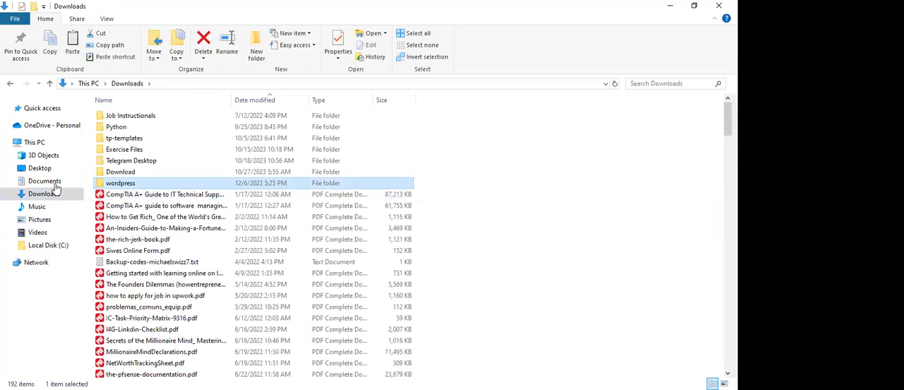
Paste the copied wordpress folder into the htdocs folder of C:\xampp.
{"action": "left_click", "coordinate": [62, 245]}
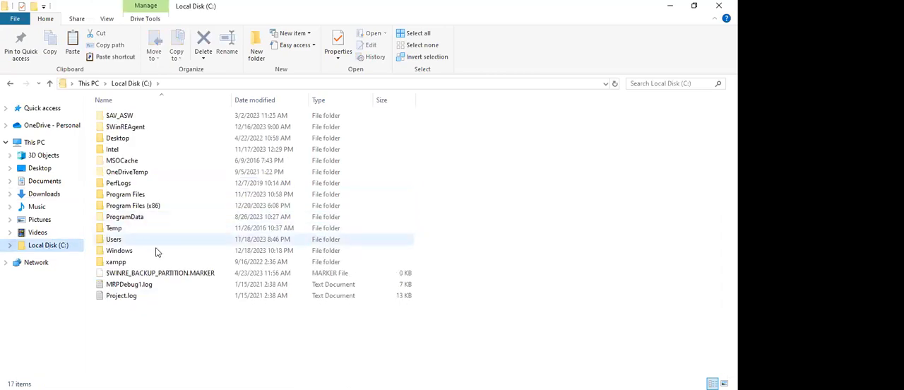
{"action": "double_click", "coordinate": [143, 261]}
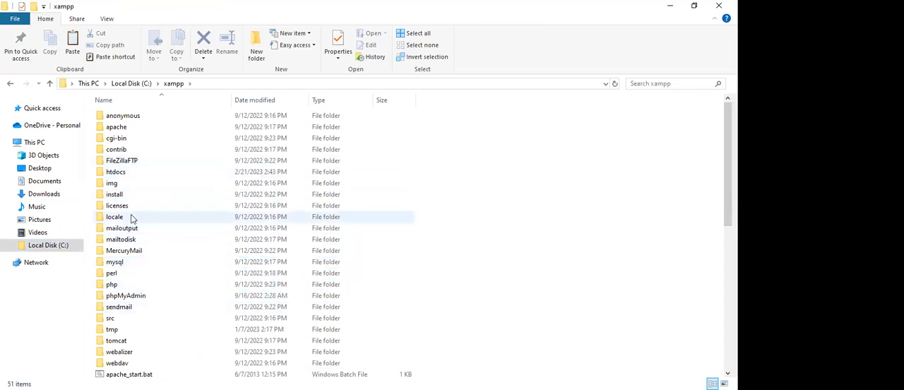
{"action": "left_click", "coordinate": [176, 174]}
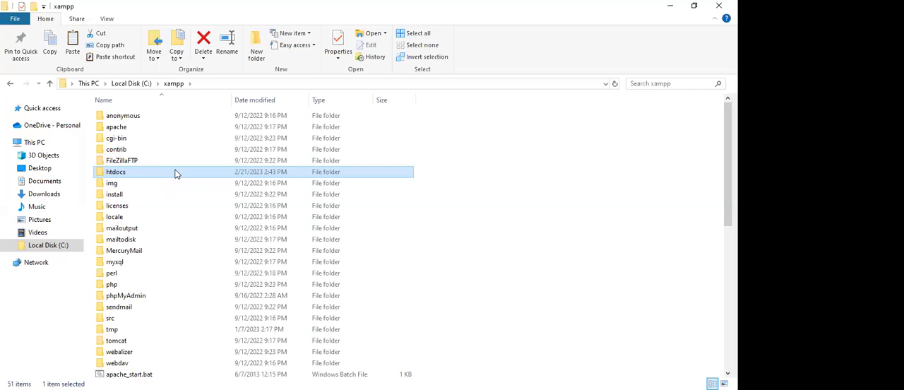
{"action": "double_click", "coordinate": [177, 174]}
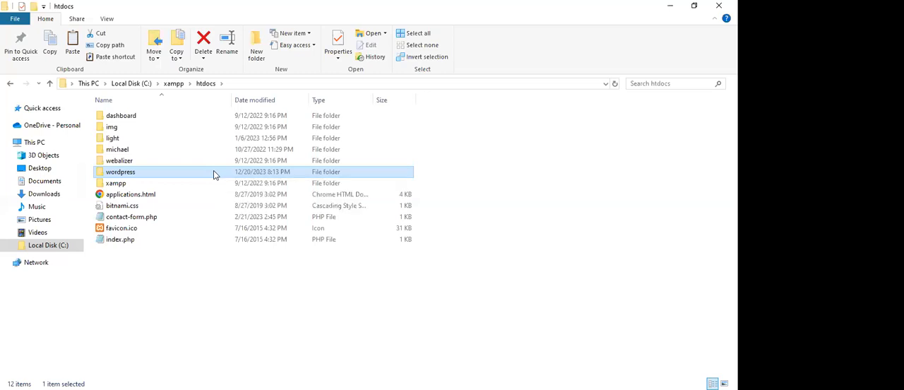
Rename the wordpress folder in htdocs as makewebsite.
{"action": "right_click", "coordinate": [214, 173]}
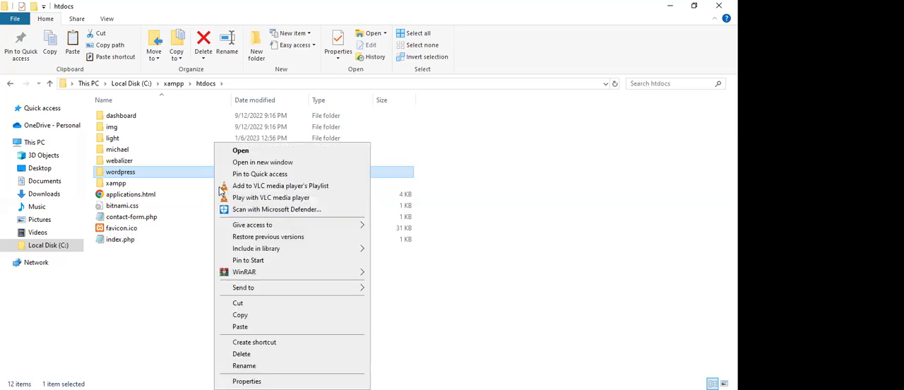
{"action": "left_click", "coordinate": [258, 368]}
{"action": "type", "text": "ma"}
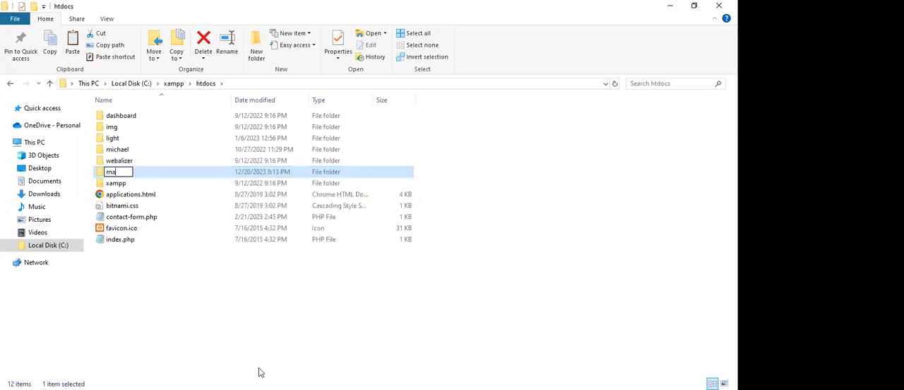
{"action": "type", "text": "kewebsite"}
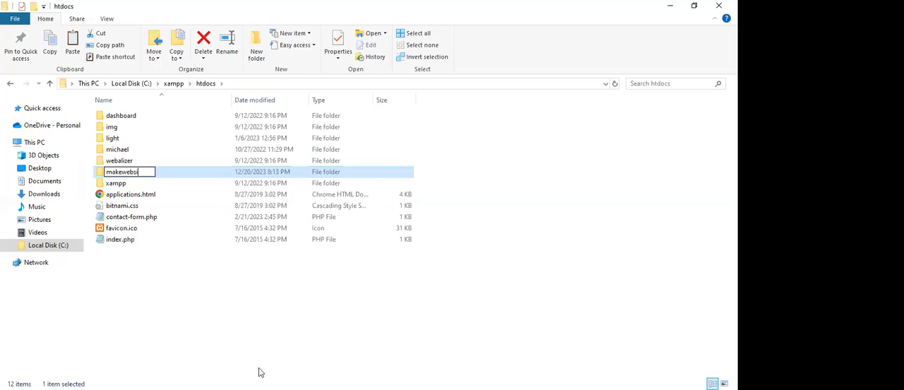
{"action": "left_click", "coordinate": [242, 270]}
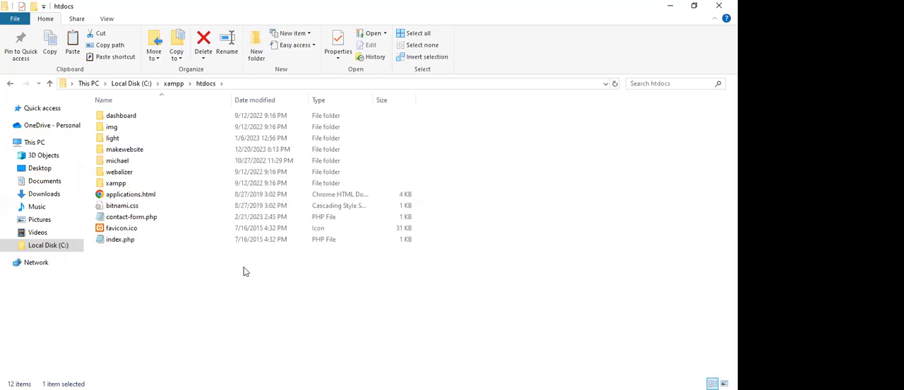
{"action": "left_click", "coordinate": [209, 151]}
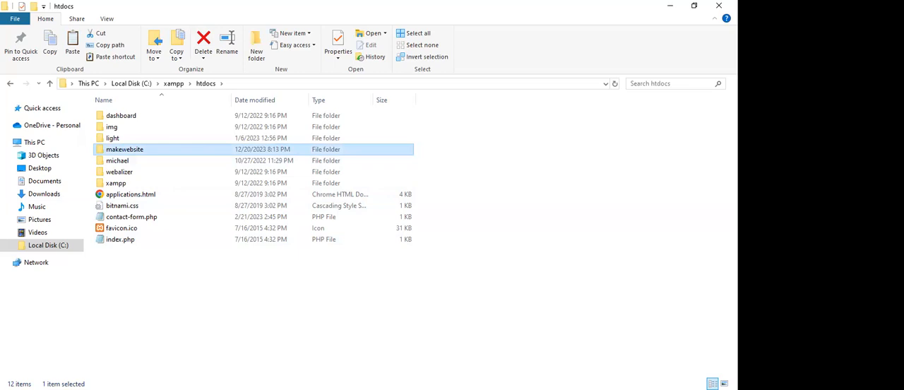
{"action": "key", "text": "alt+Tab"}
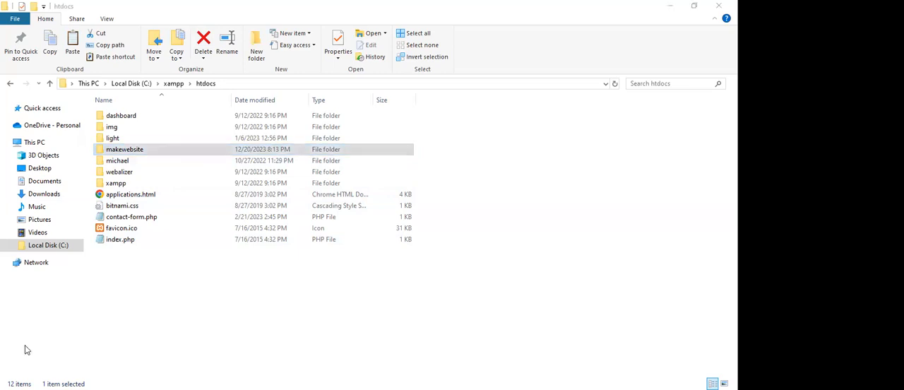
{"action": "left_click", "coordinate": [148, 151]}
{"action": "key", "text": "alt+Tab"}
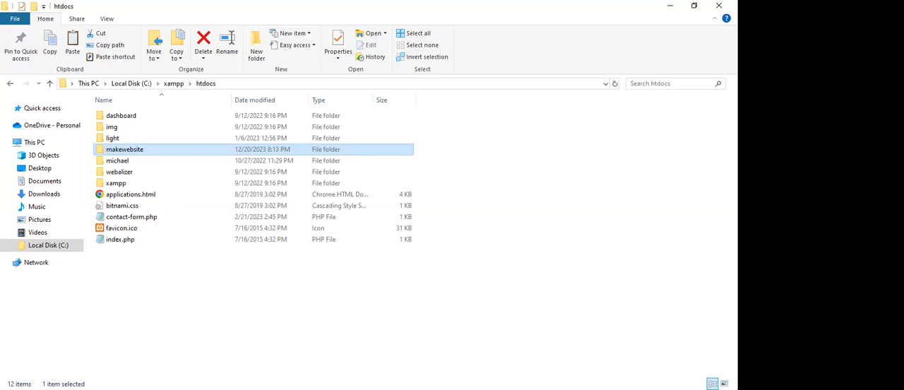
{"action": "key", "text": "alt+Tab"}
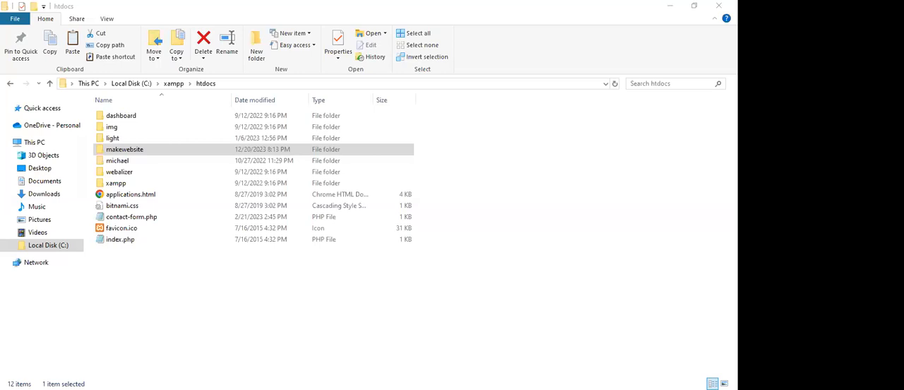
{"action": "left_click", "coordinate": [124, 149]}
Switch to the XAMPP Control Panel and view the Apache and MySQL modules.
{"action": "key", "text": "alt+Tab"}
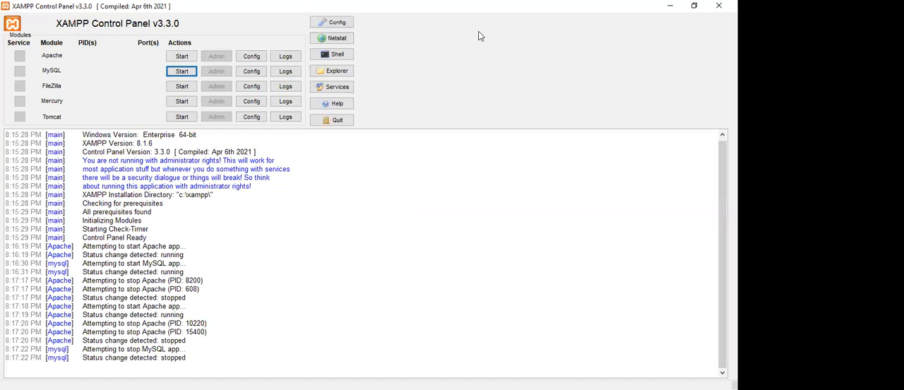
{"action": "key", "text": "alt+Tab"}
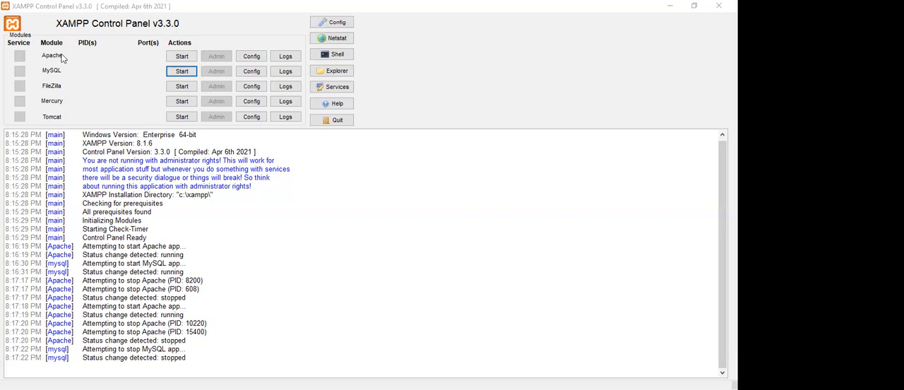
Start the Apache and MySQL modules and open the MySQL administration page.
{"action": "left_click", "coordinate": [180, 57]}
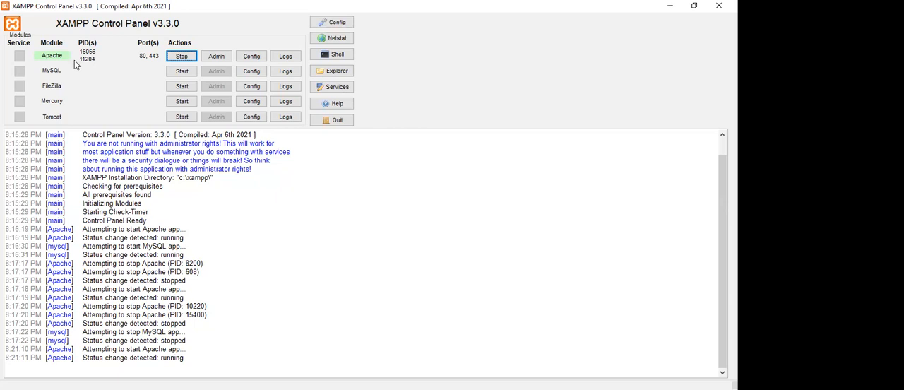
{"action": "left_click", "coordinate": [181, 71]}
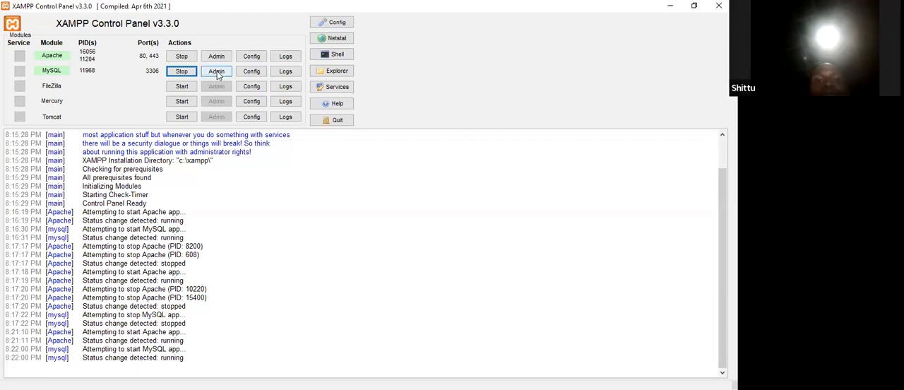
{"action": "left_click", "coordinate": [217, 74]}
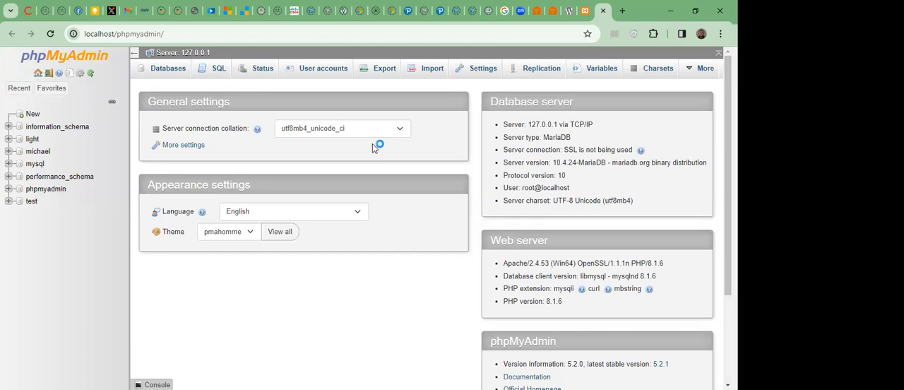
Show the server's list of databases in phpMyAdmin and bring up the form for a new database.
{"action": "left_click", "coordinate": [167, 68]}
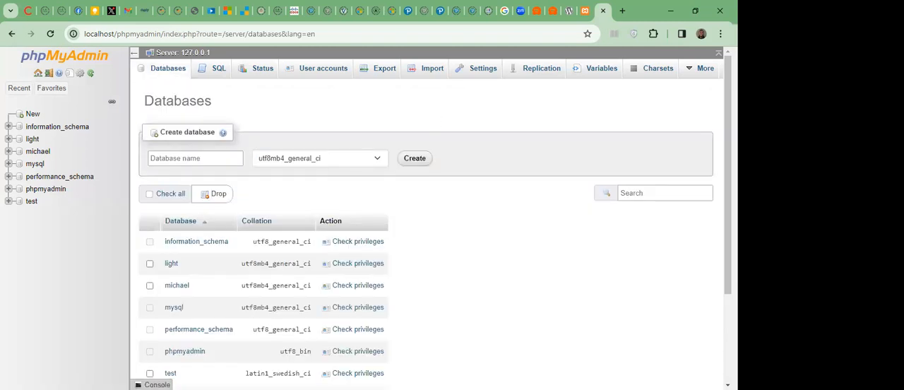
{"action": "scroll", "coordinate": [431, 233], "scroll_direction": "down", "scroll_amount": 1}
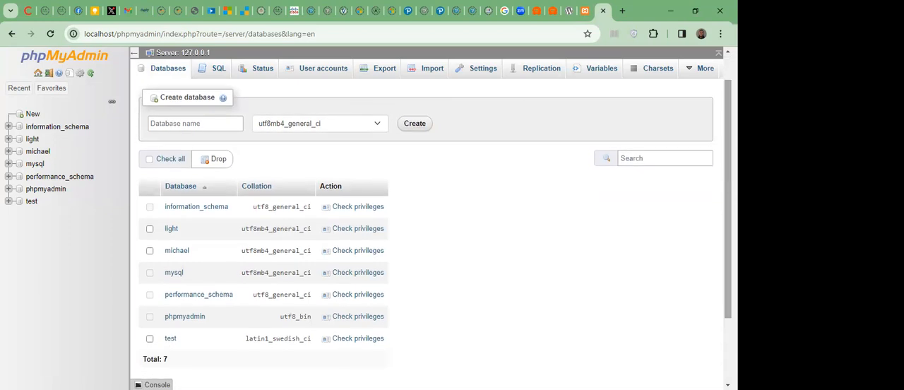
{"action": "scroll", "coordinate": [431, 233], "scroll_direction": "up", "scroll_amount": 1}
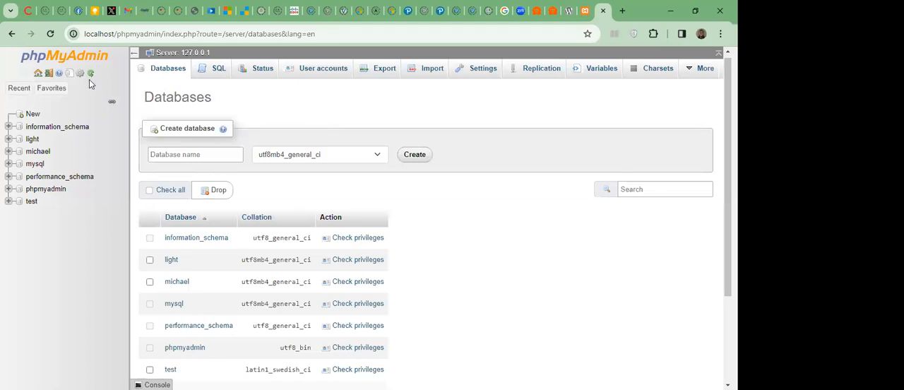
{"action": "left_click", "coordinate": [33, 115]}
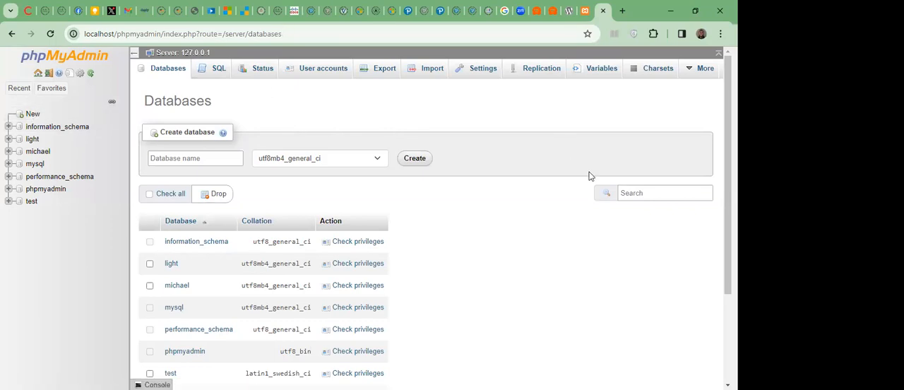
Create a new database named makewebsite.
{"action": "scroll", "coordinate": [426, 233], "scroll_direction": "down", "scroll_amount": 1}
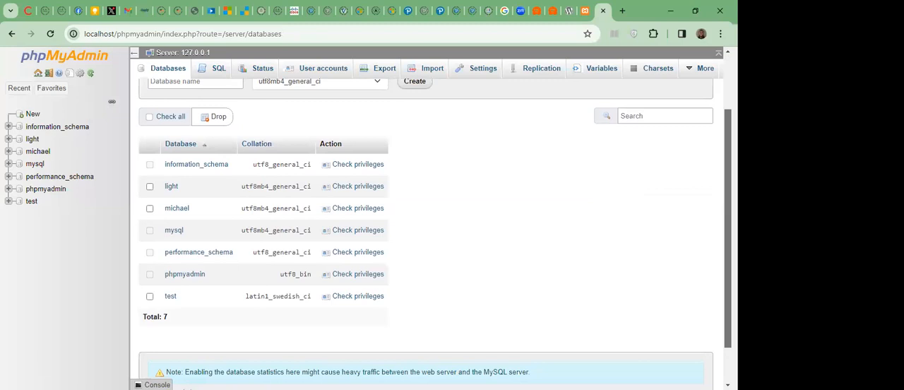
{"action": "scroll", "coordinate": [426, 233], "scroll_direction": "down", "scroll_amount": 1}
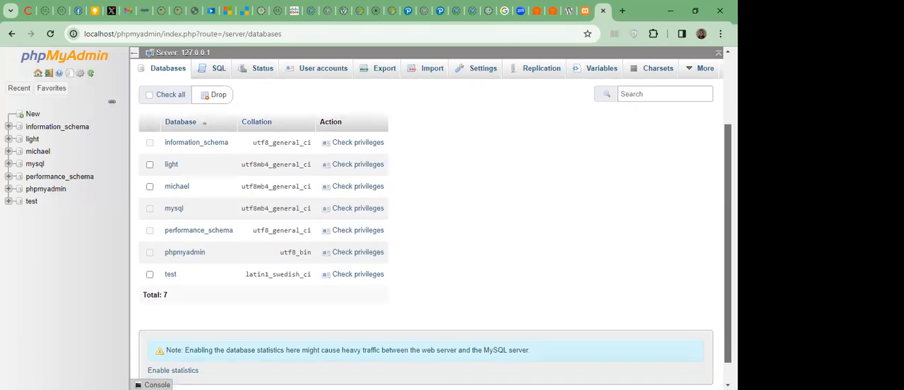
{"action": "scroll", "coordinate": [426, 233], "scroll_direction": "up", "scroll_amount": 1}
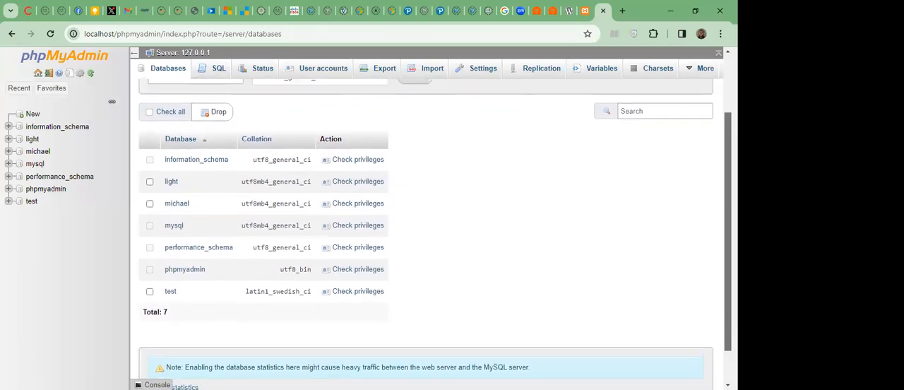
{"action": "scroll", "coordinate": [426, 233], "scroll_direction": "up", "scroll_amount": 1}
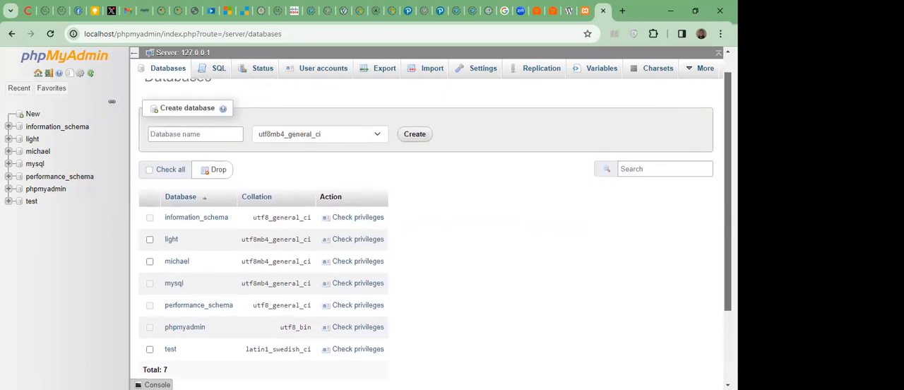
{"action": "scroll", "coordinate": [435, 231], "scroll_direction": "down", "scroll_amount": 1}
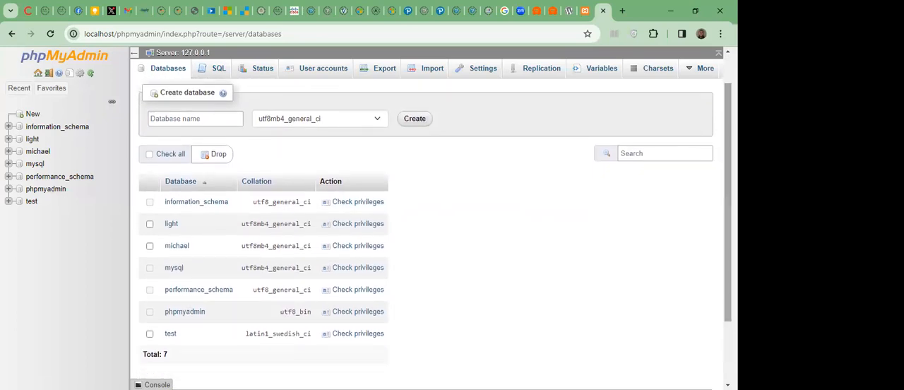
{"action": "scroll", "coordinate": [435, 231], "scroll_direction": "up", "scroll_amount": 1}
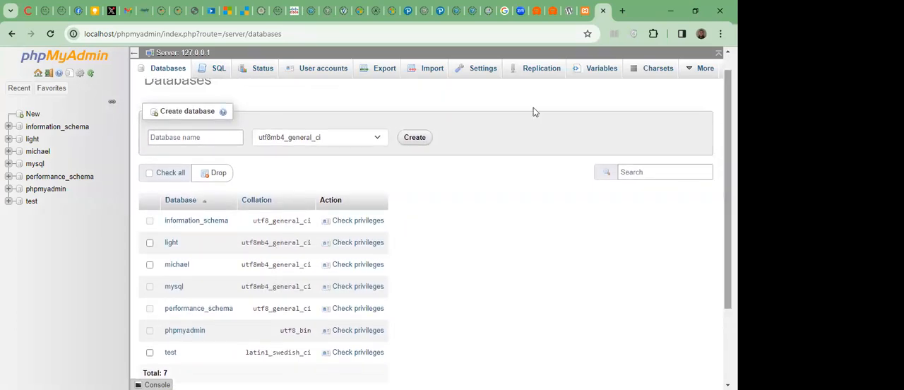
{"action": "left_click", "coordinate": [225, 132]}
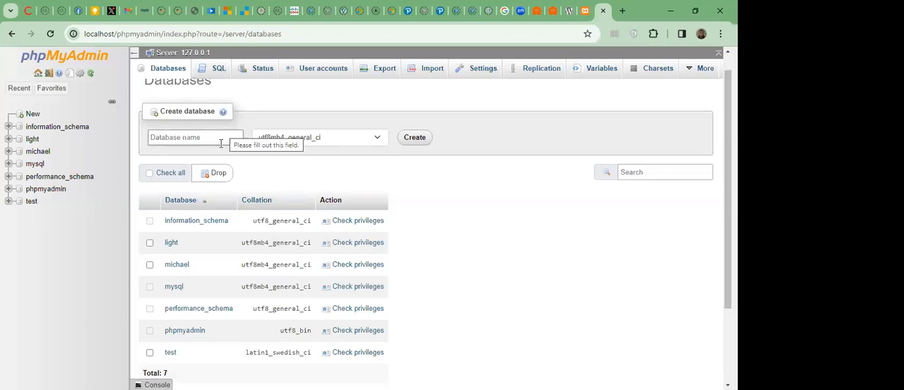
{"action": "left_click", "coordinate": [221, 141]}
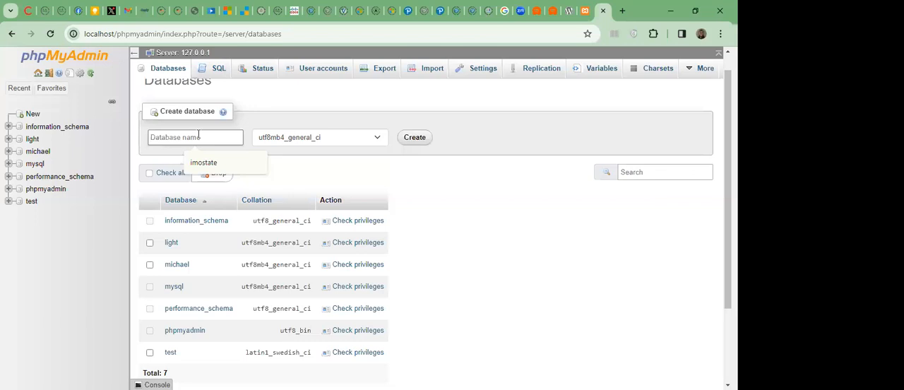
{"action": "type", "text": "ma"}
{"action": "type", "text": "kewebsite"}
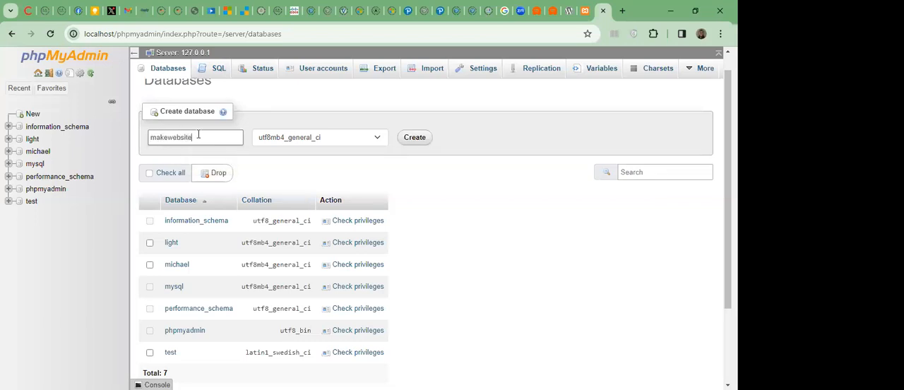
{"action": "left_click", "coordinate": [416, 138]}
{"action": "left_click", "coordinate": [419, 138]}
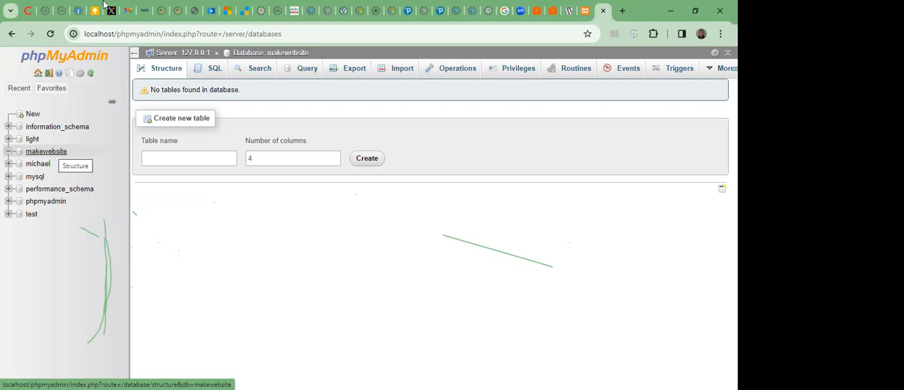
Load localhost/makewebsite in a new browser tab to start the WordPress setup.
{"action": "left_click", "coordinate": [619, 14]}
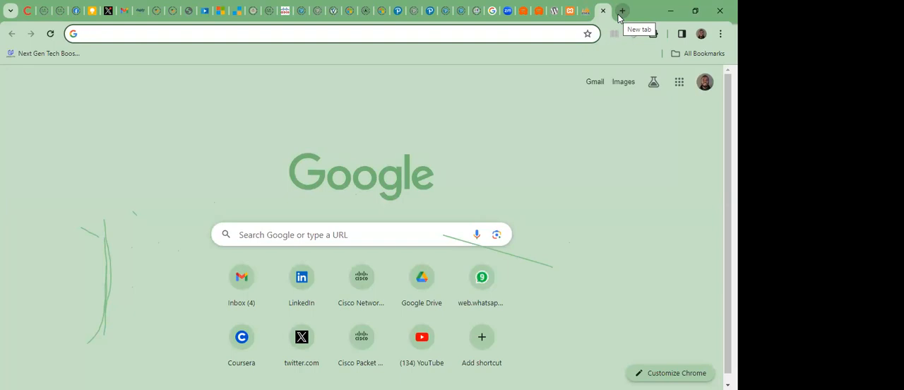
{"action": "type", "text": "localhost"}
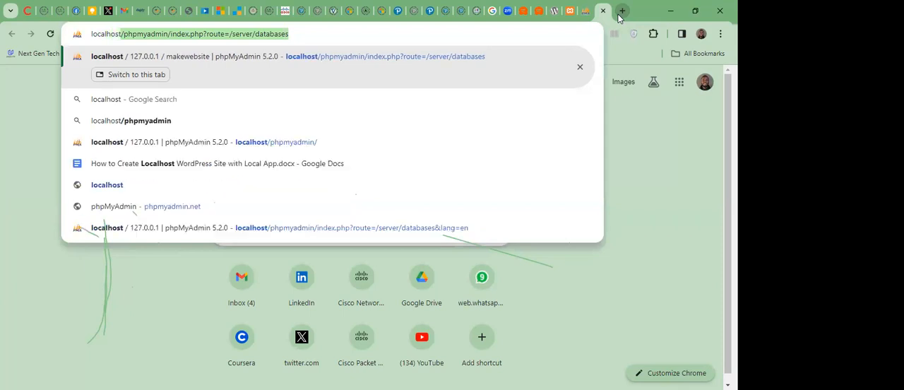
{"action": "type", "text": "/"}
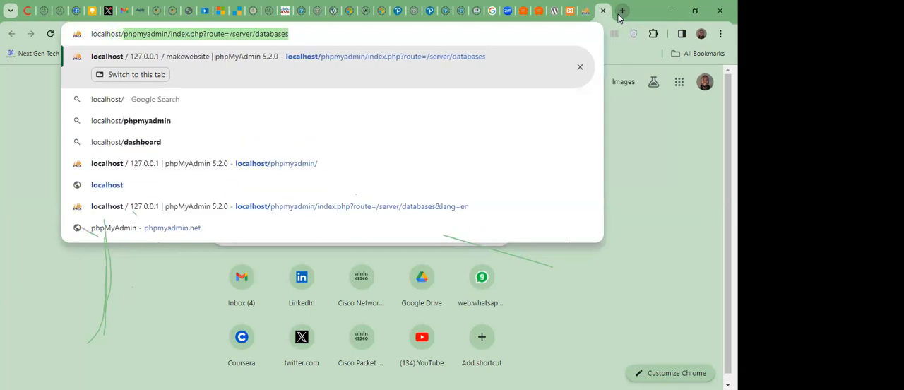
{"action": "key", "text": "BackSpace"}
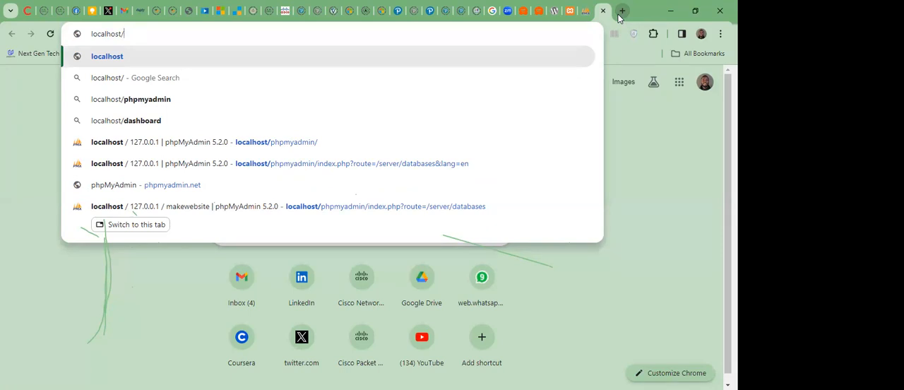
{"action": "type", "text": "mak"}
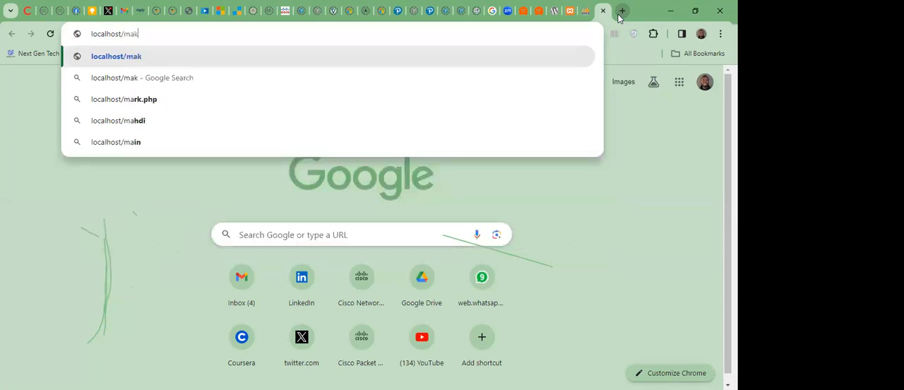
{"action": "type", "text": "eweb"}
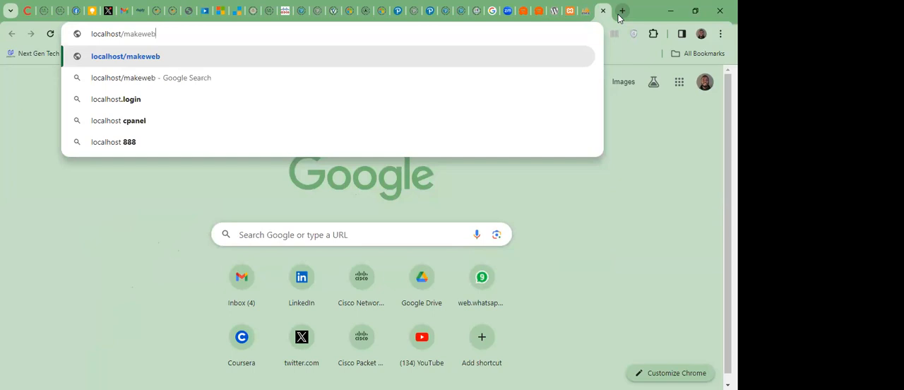
{"action": "type", "text": "site"}
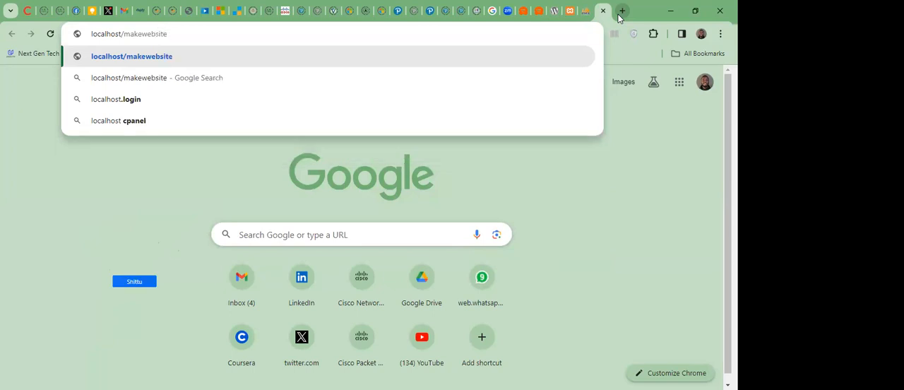
{"action": "key", "text": "Return"}
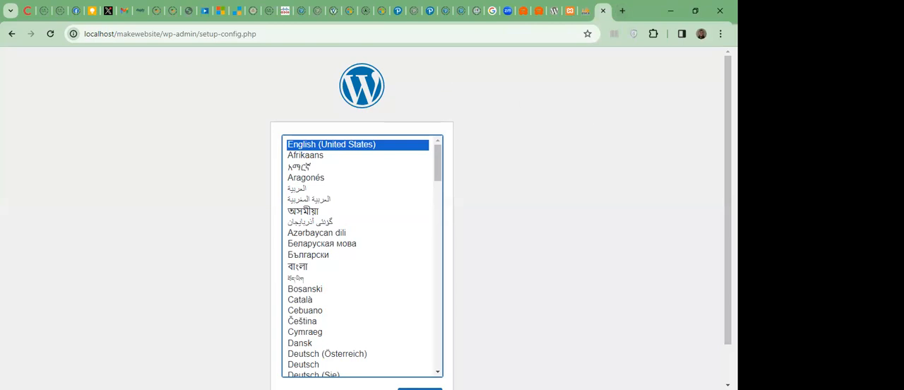
Continue the WordPress setup in English (United States) and proceed past the welcome page to the database connection form.
{"action": "left_click_drag", "start_coordinate": [728, 200], "coordinate": [728, 237]}
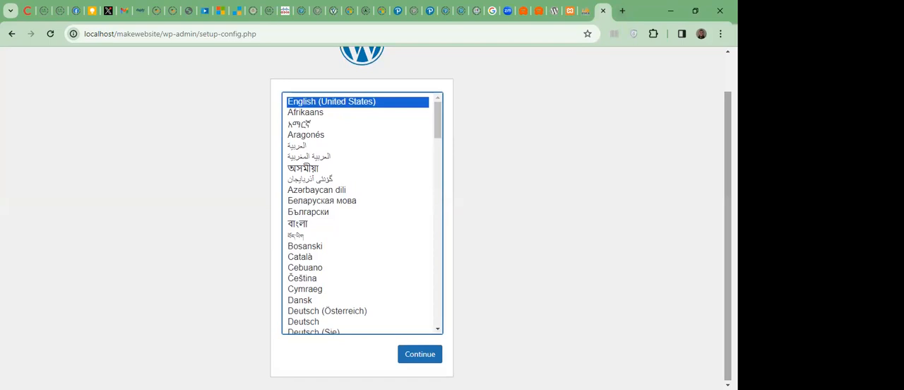
{"action": "left_click", "coordinate": [432, 357]}
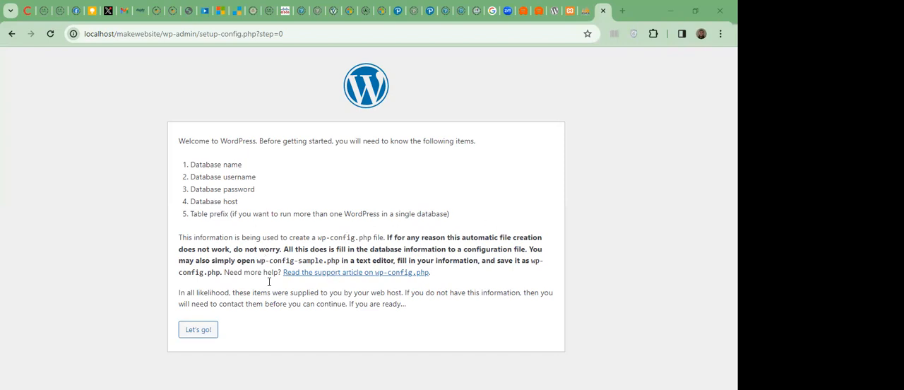
{"action": "left_click", "coordinate": [198, 329]}
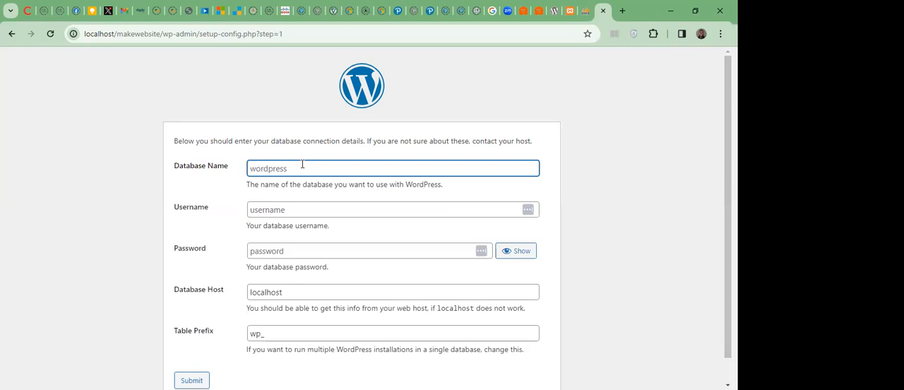
Fill in makewebsite as the database name and root as the username, leave the password empty, and review the connection fields.
{"action": "type", "text": "makewebsite"}
{"action": "left_click", "coordinate": [321, 209]}
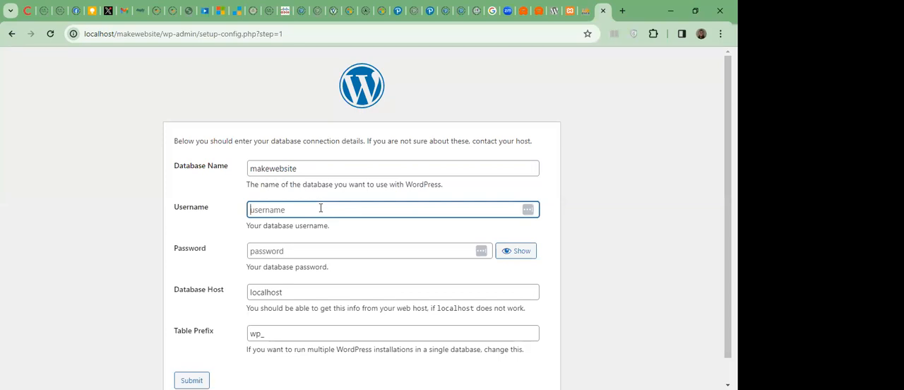
{"action": "type", "text": "root"}
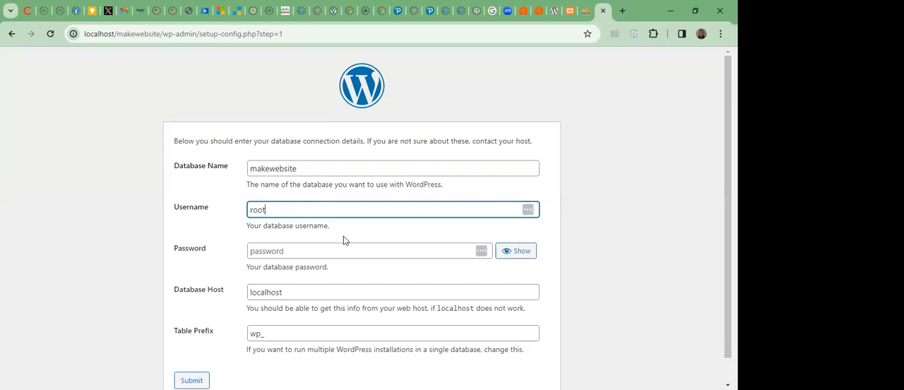
{"action": "key", "text": "Tab"}
{"action": "scroll", "coordinate": [344, 236], "scroll_direction": "down", "scroll_amount": 1}
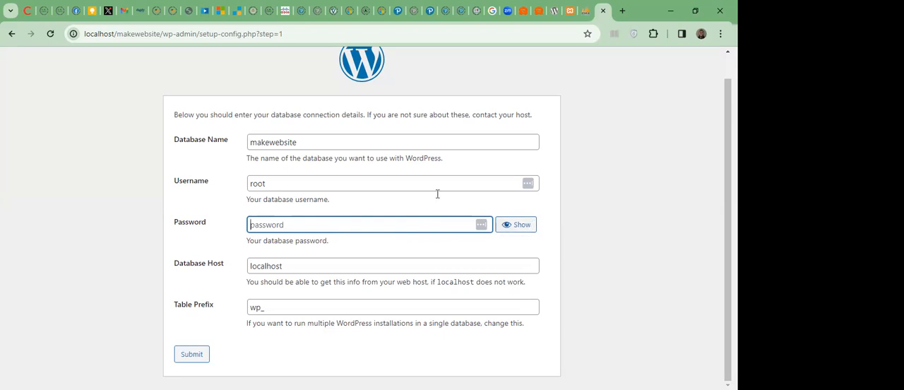
{"action": "left_click", "coordinate": [316, 268]}
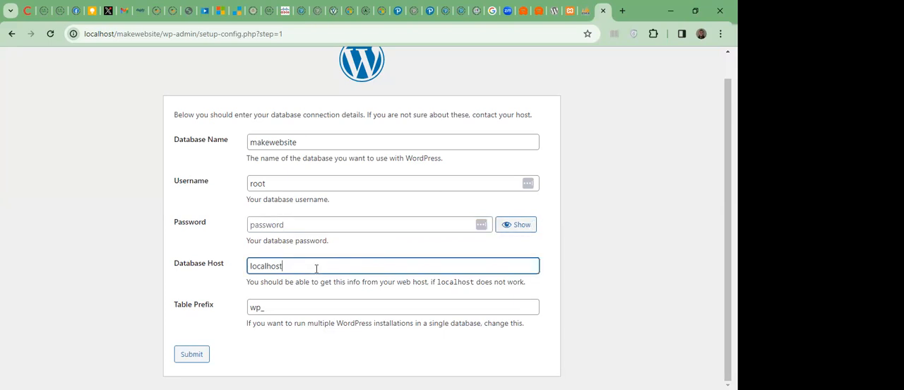
{"action": "left_click", "coordinate": [319, 141]}
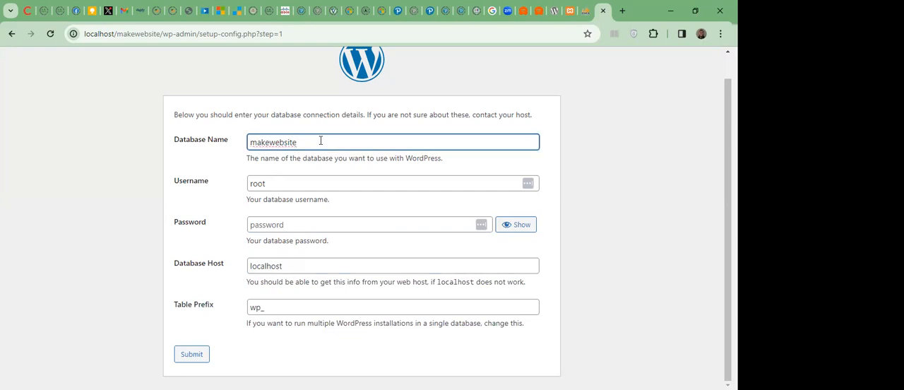
{"action": "left_click", "coordinate": [301, 182]}
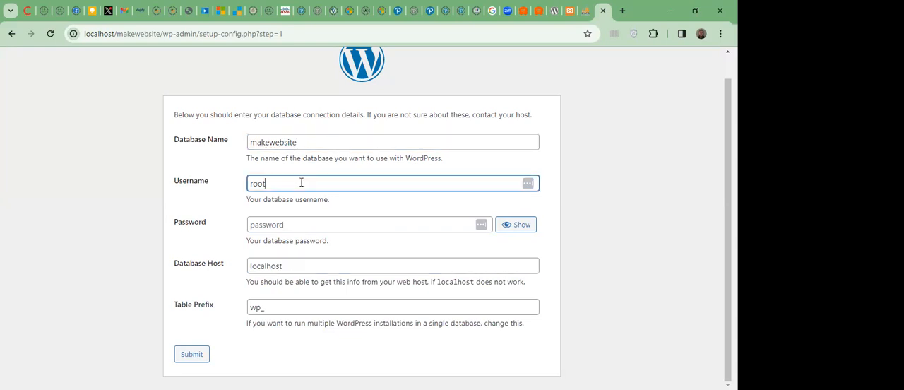
{"action": "left_click", "coordinate": [319, 263]}
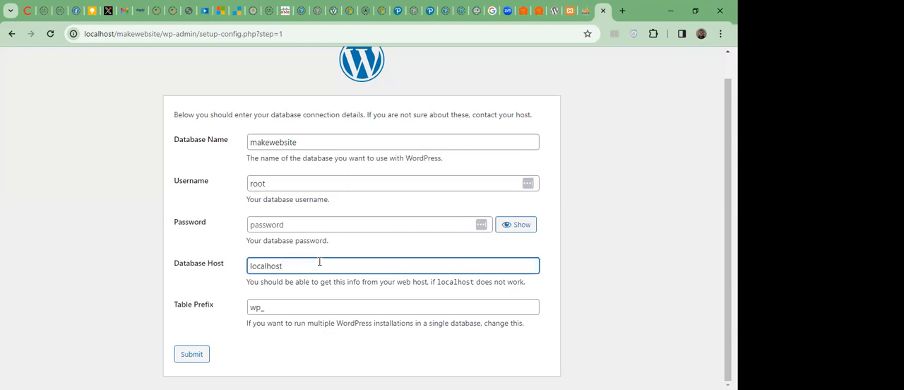
Check the database connection details, submit them with localhost as host and wp_ as table prefix, and run the WordPress installation.
{"action": "left_click", "coordinate": [284, 308]}
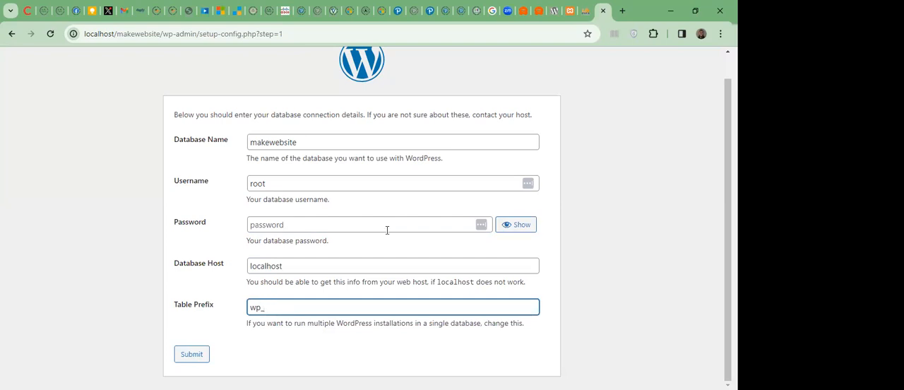
{"action": "left_click", "coordinate": [295, 226]}
{"action": "left_click_drag", "start_coordinate": [322, 144], "coordinate": [249, 144]}
{"action": "left_click_drag", "start_coordinate": [299, 183], "coordinate": [216, 186]}
{"action": "left_click", "coordinate": [232, 191]}
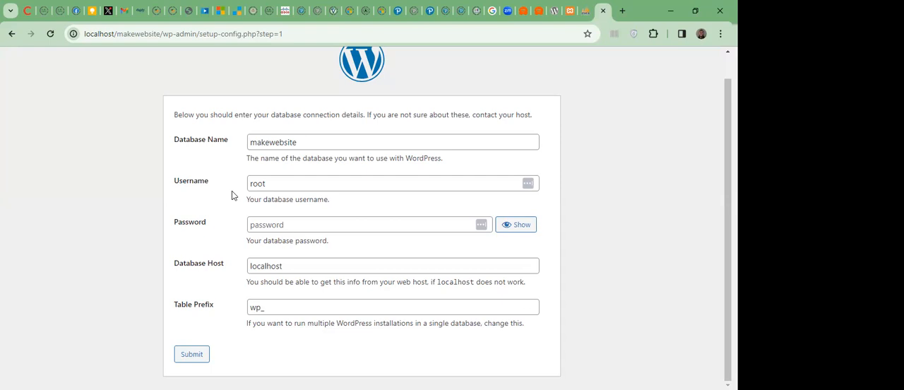
{"action": "left_click", "coordinate": [192, 354]}
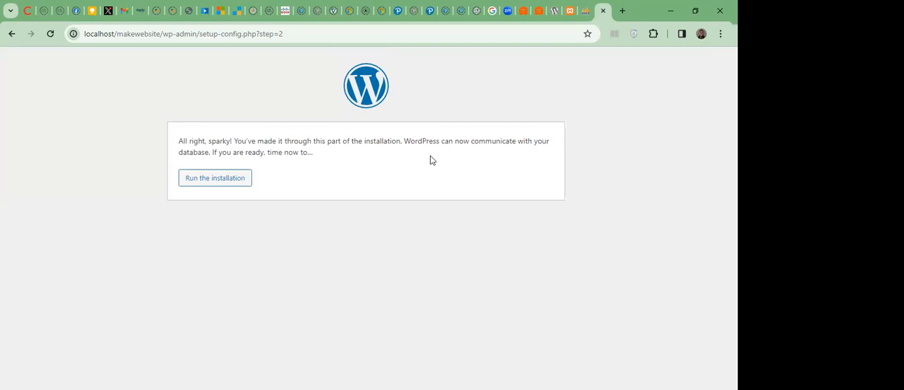
{"action": "left_click", "coordinate": [240, 185]}
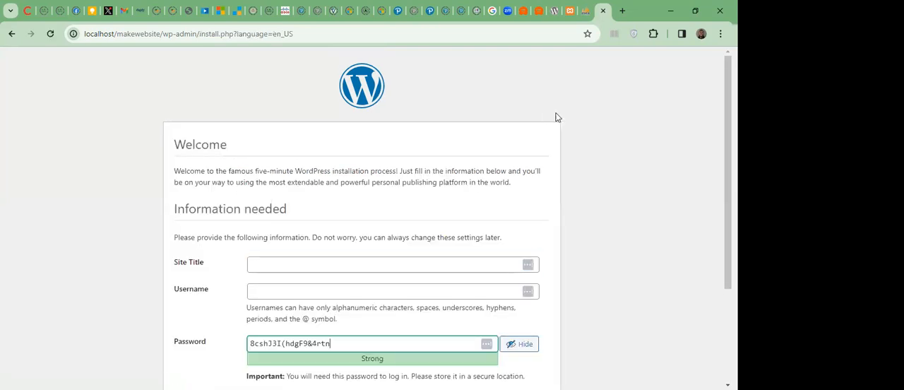
Enter "How to make Wordpress Website" as the site title in the WordPress installation form.
{"action": "scroll", "coordinate": [557, 117], "scroll_direction": "down", "scroll_amount": 1}
{"action": "scroll", "coordinate": [367, 217], "scroll_direction": "up", "scroll_amount": 1}
{"action": "scroll", "coordinate": [367, 217], "scroll_direction": "down", "scroll_amount": 2}
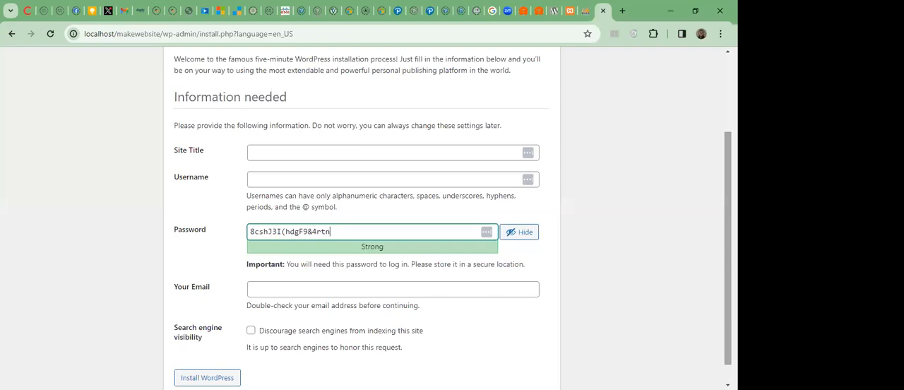
{"action": "left_click", "coordinate": [310, 154]}
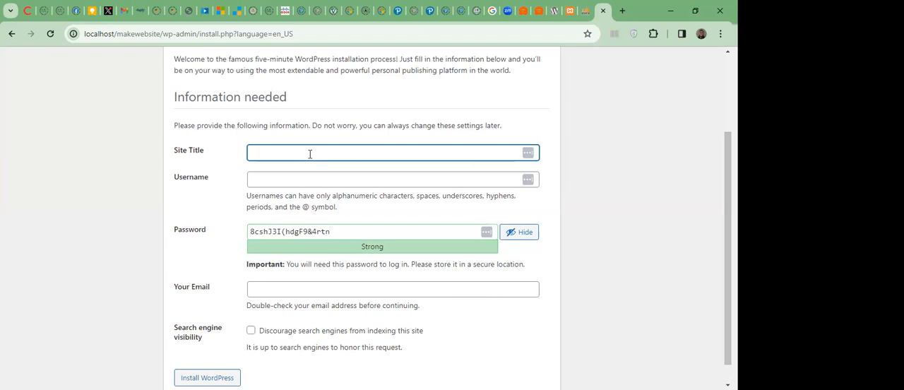
{"action": "type", "text": "How to make Wordpress We"}
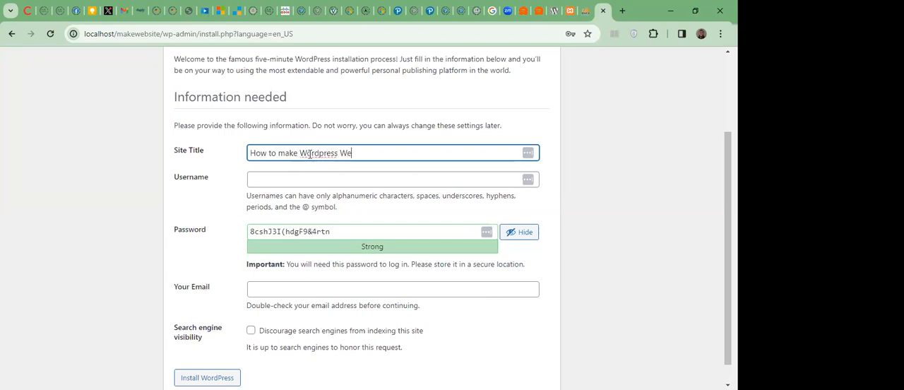
{"action": "type", "text": "bsite"}
Enter makewebsite as the WordPress admin username.
{"action": "left_click", "coordinate": [378, 177]}
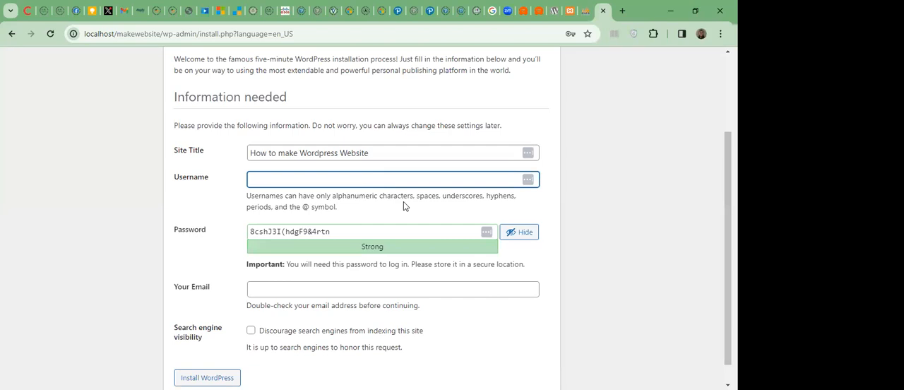
{"action": "type", "text": "how"}
{"action": "key", "text": "BackSpace"}
{"action": "key", "text": "BackSpace"}
{"action": "key", "text": "BackSpace"}
{"action": "type", "text": "makewebsite"}
Select the entire suggested admin password in the installation form.
{"action": "left_click", "coordinate": [359, 226]}
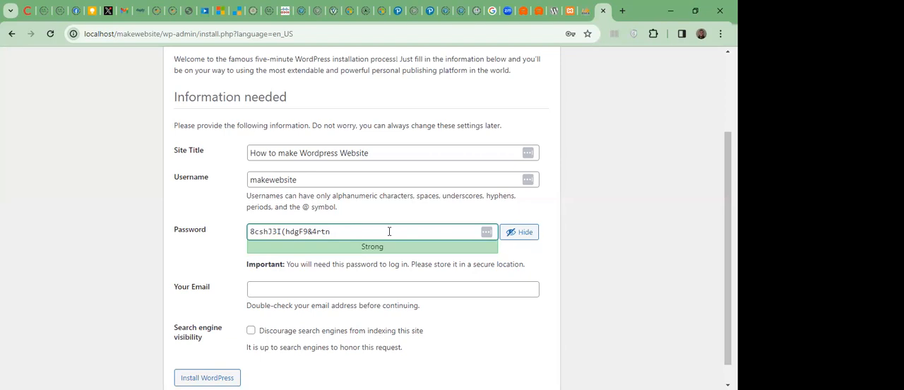
{"action": "key", "text": "ctrl+shift+Left"}
{"action": "key", "text": "ctrl+a"}
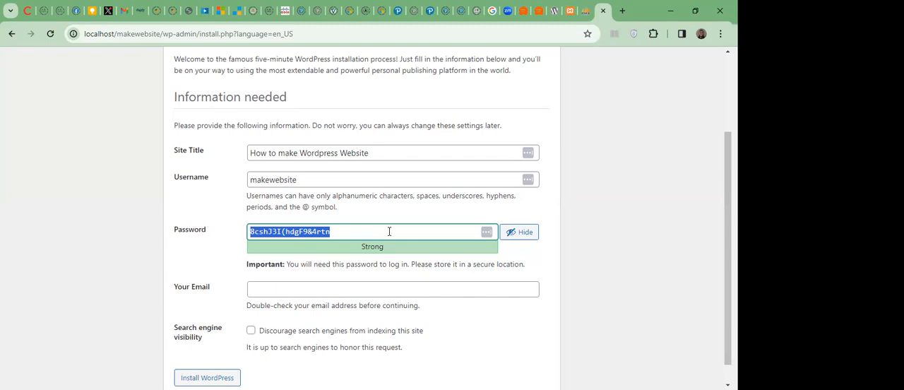
Replace the suggested admin password in the WordPress installation form with a strong password of your own.
{"action": "left_click", "coordinate": [318, 177]}
{"action": "left_click_drag", "start_coordinate": [318, 178], "coordinate": [238, 185]}
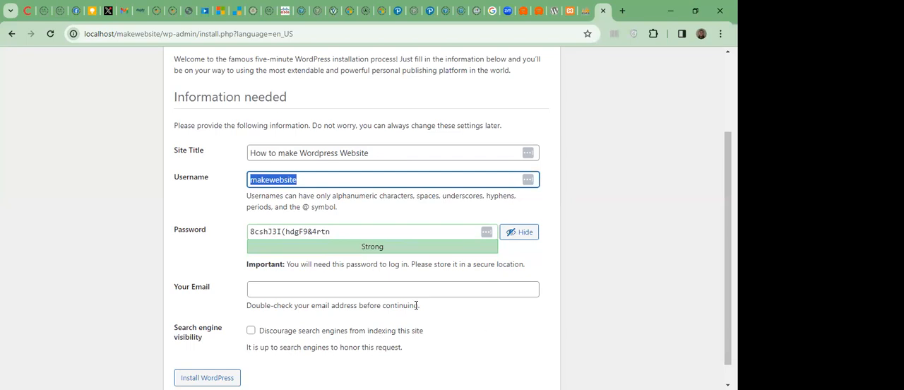
{"action": "left_click_drag", "start_coordinate": [334, 232], "coordinate": [215, 228]}
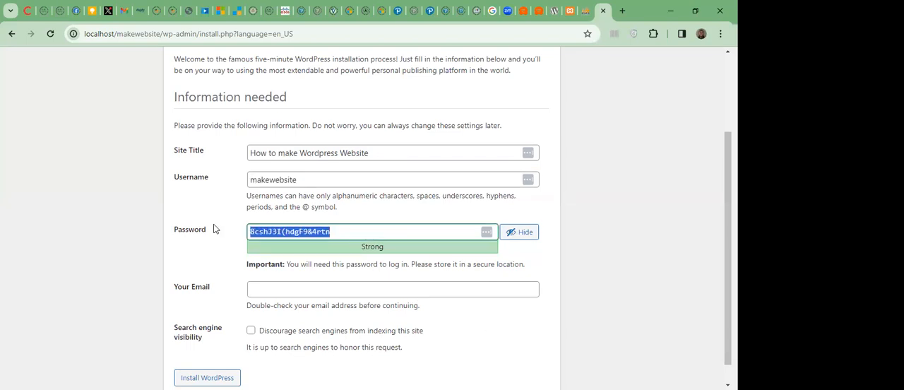
{"action": "key", "text": "BackSpace"}
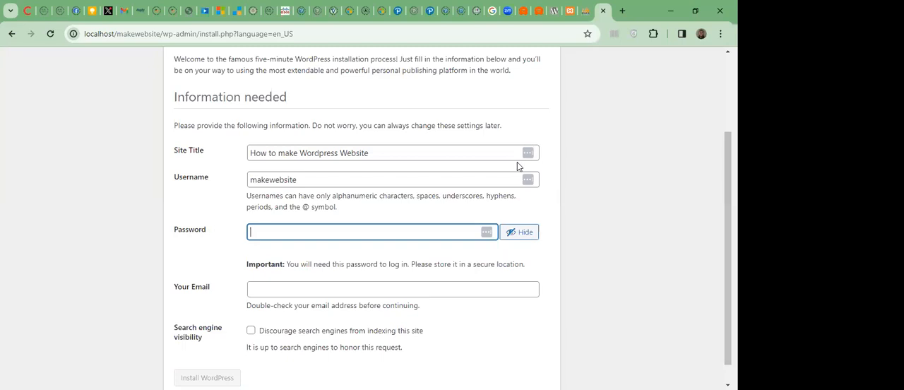
{"action": "scroll", "coordinate": [447, 217], "scroll_direction": "down", "scroll_amount": 1}
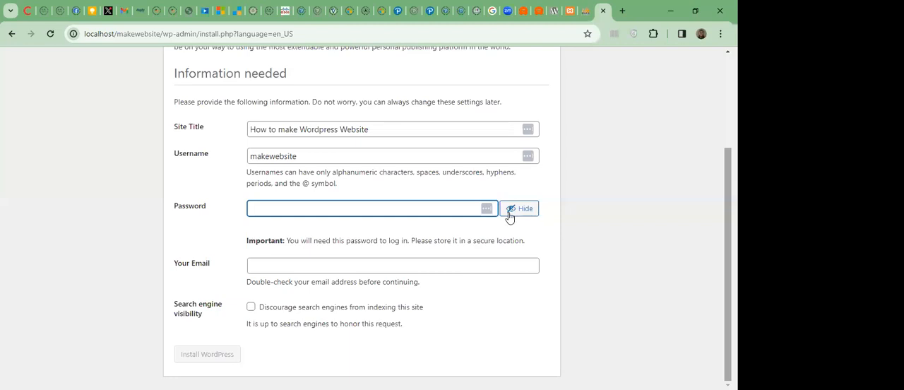
{"action": "left_click", "coordinate": [429, 205]}
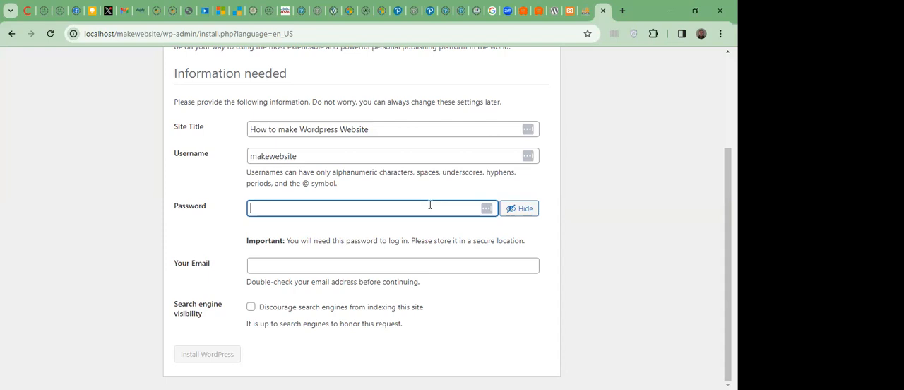
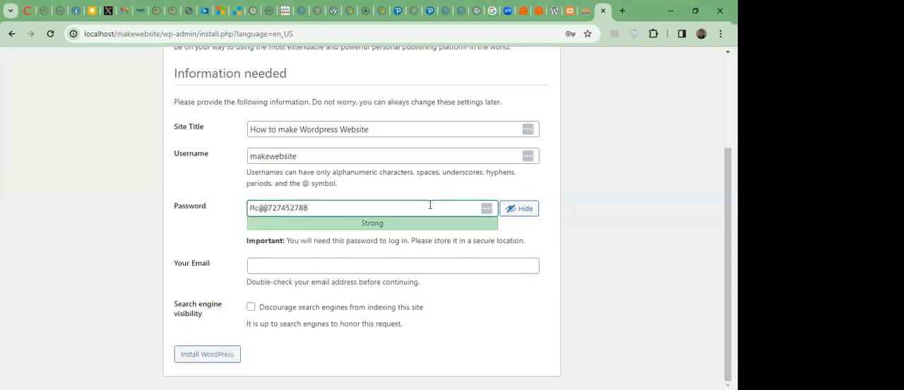
Copy the entire new admin password from the installation form.
{"action": "left_click_drag", "start_coordinate": [313, 211], "coordinate": [228, 222]}
{"action": "left_click", "coordinate": [323, 197]}
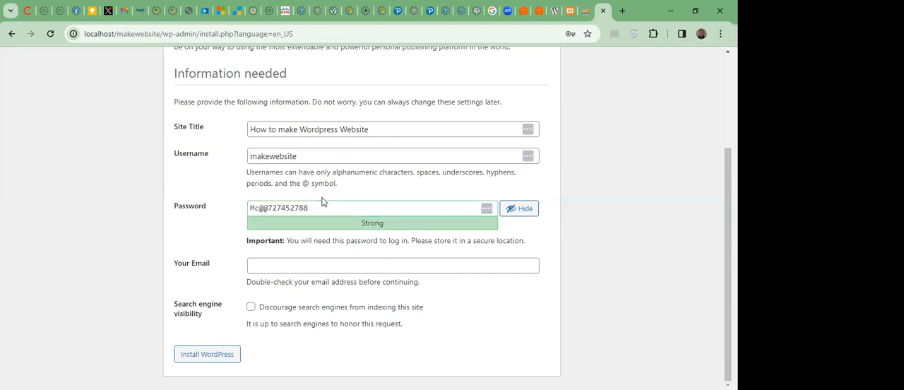
{"action": "triple_click", "coordinate": [318, 210]}
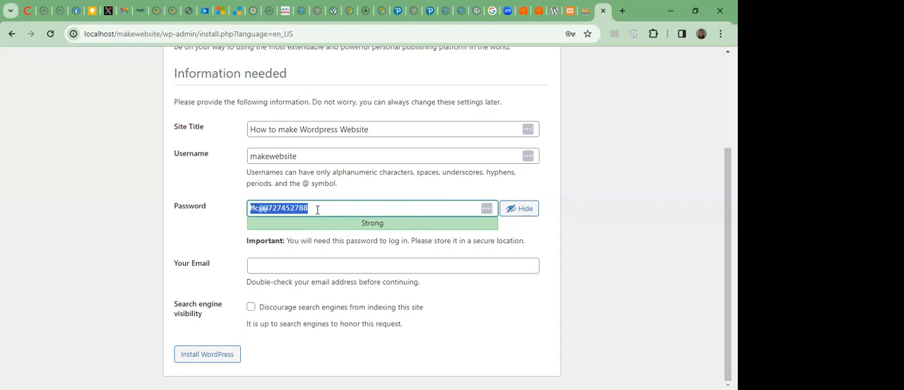
{"action": "left_click", "coordinate": [317, 210]}
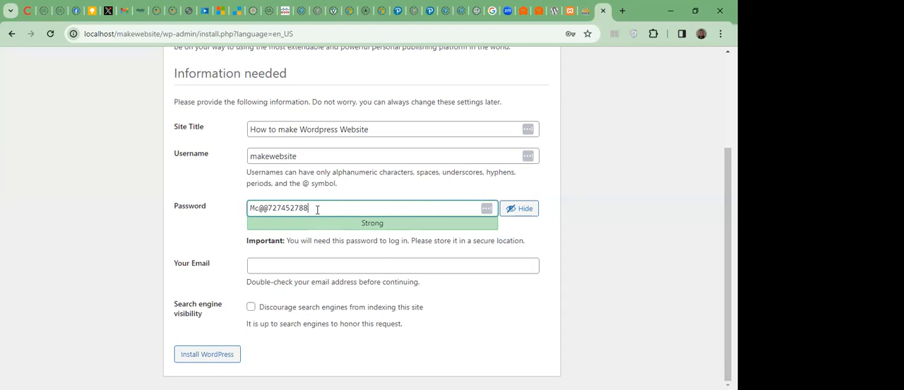
{"action": "left_click_drag", "start_coordinate": [317, 210], "coordinate": [242, 208]}
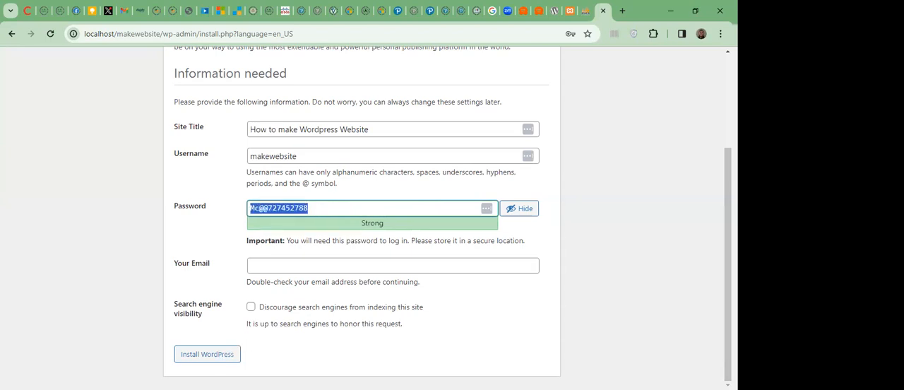
{"action": "key", "text": "alt+Tab"}
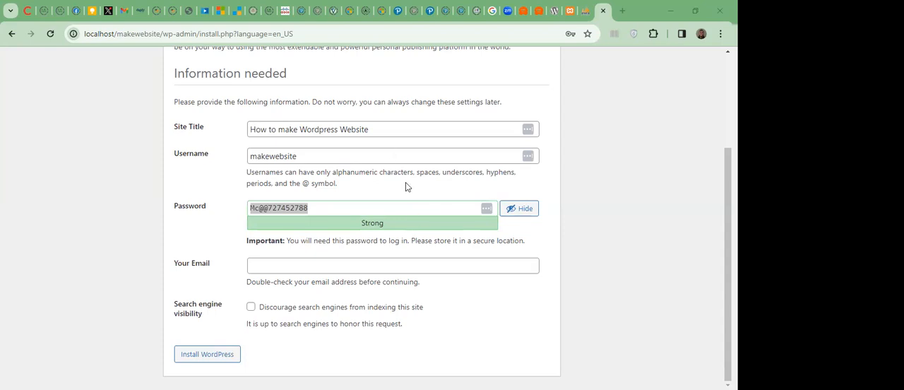
Enter the administrator's email address in the WordPress installation form.
{"action": "left_click", "coordinate": [331, 264]}
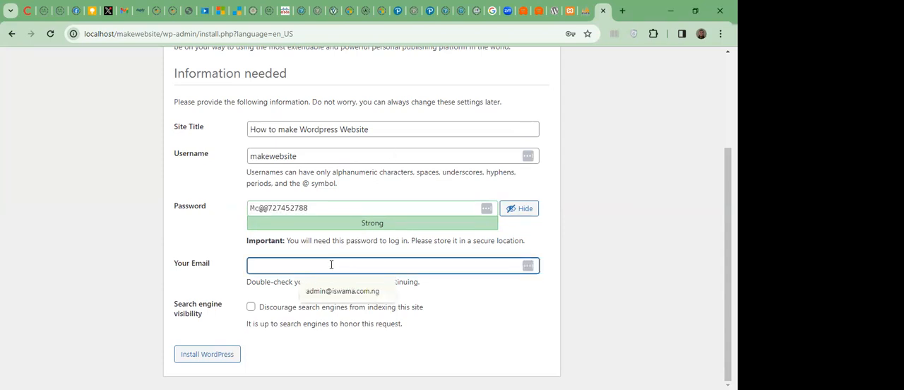
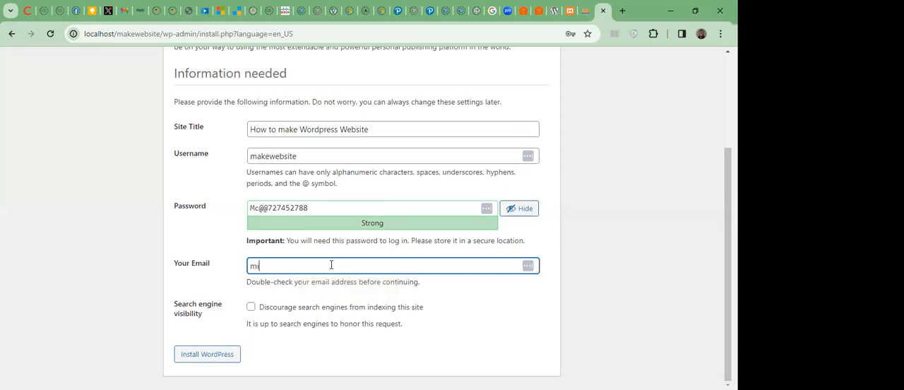
{"action": "mouse_move", "coordinate": [311, 266]}
{"action": "left_mouse_down"}
{"action": "mouse_move", "coordinate": [282, 269]}
{"action": "mouse_move", "coordinate": [307, 266]}
{"action": "left_mouse_up"}
{"action": "double_click", "coordinate": [376, 259]}
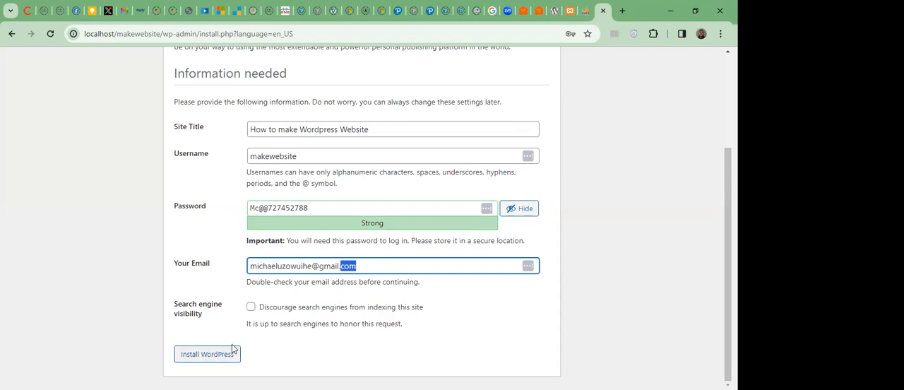
Check the username, password and email entries, and install WordPress with search engine indexing still allowed.
{"action": "left_click_drag", "start_coordinate": [303, 156], "coordinate": [233, 169]}
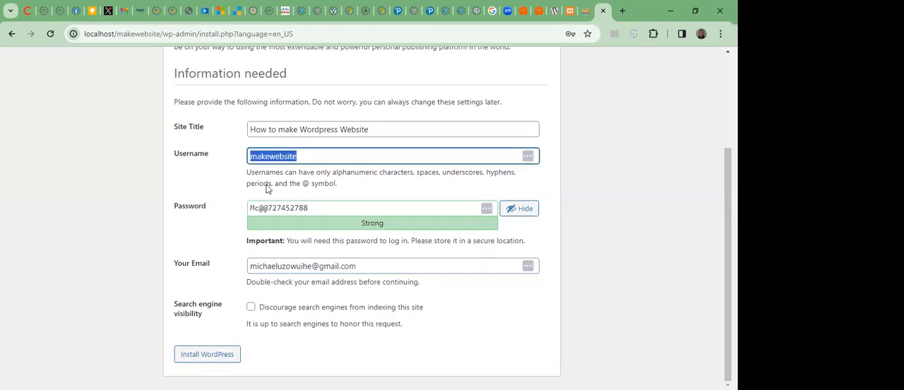
{"action": "left_click", "coordinate": [316, 212]}
{"action": "left_click_drag", "start_coordinate": [316, 212], "coordinate": [225, 214]}
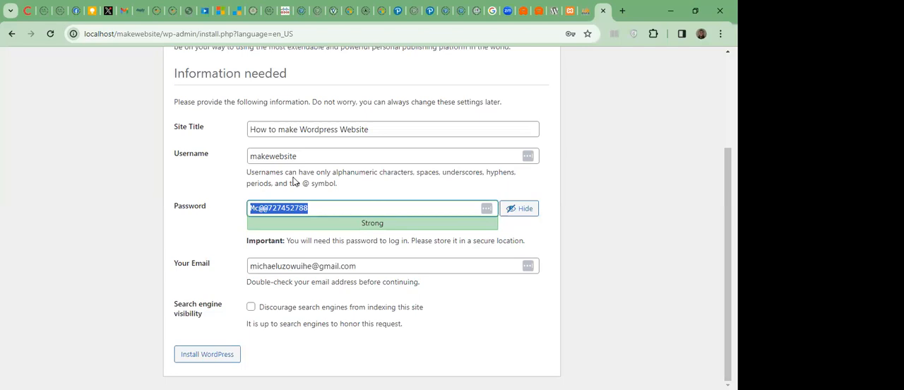
{"action": "left_click", "coordinate": [243, 178]}
{"action": "left_click_drag", "start_coordinate": [372, 268], "coordinate": [248, 259]}
{"action": "left_click", "coordinate": [234, 282]}
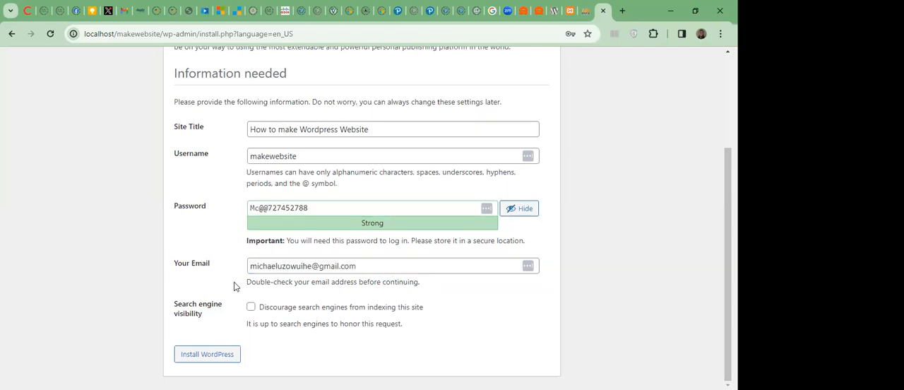
{"action": "left_click", "coordinate": [225, 351]}
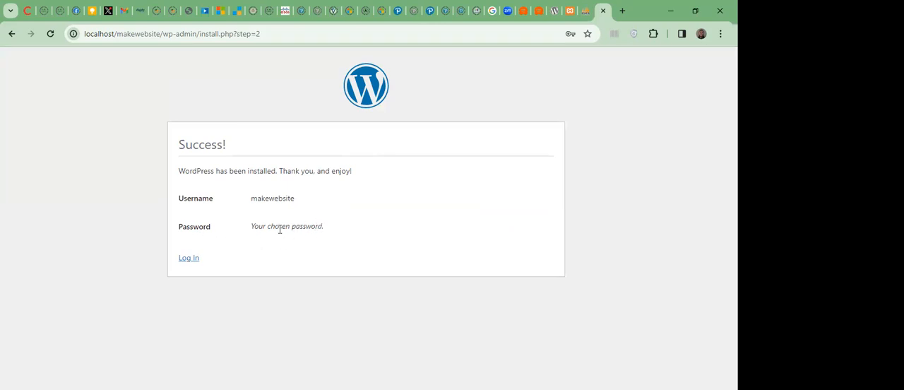
Open the new site's login page and enter makewebsite as the username, replacing the autofilled suggestion.
{"action": "left_click", "coordinate": [188, 262]}
{"action": "left_click", "coordinate": [194, 258]}
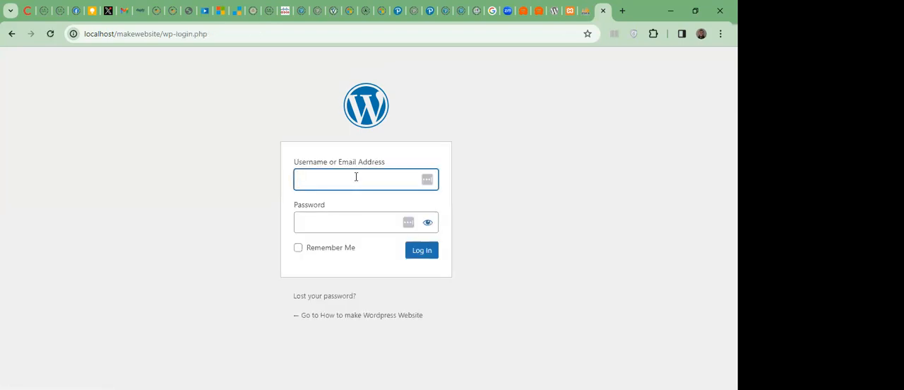
{"action": "left_click", "coordinate": [356, 177]}
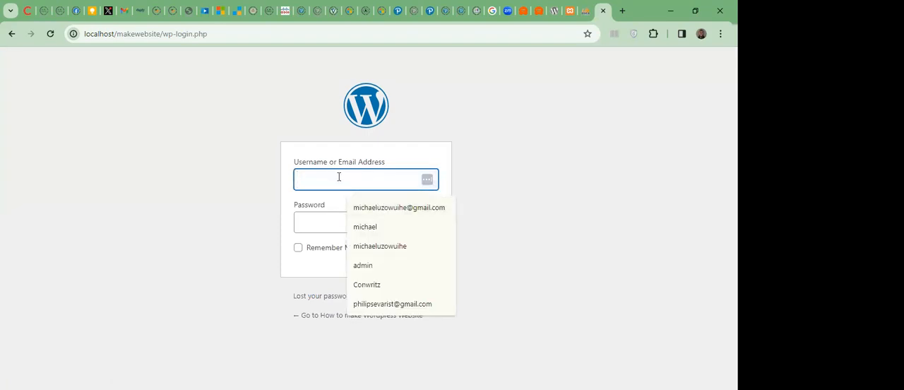
{"action": "left_click", "coordinate": [404, 246]}
{"action": "double_click", "coordinate": [399, 180]}
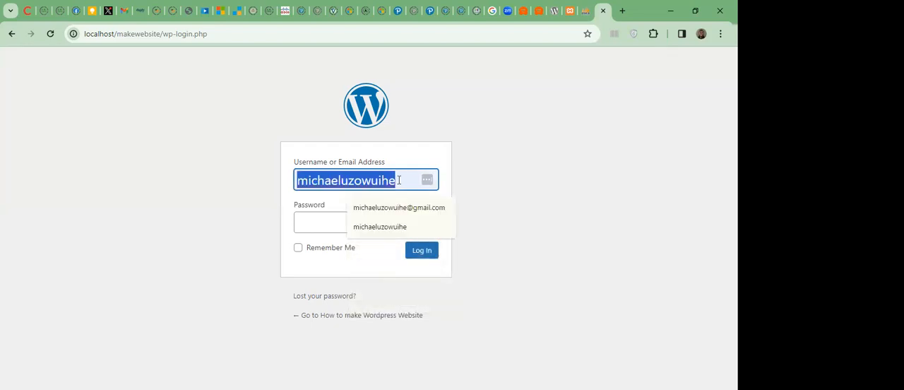
{"action": "key", "text": "BackSpace"}
{"action": "type", "text": "makewebsite"}
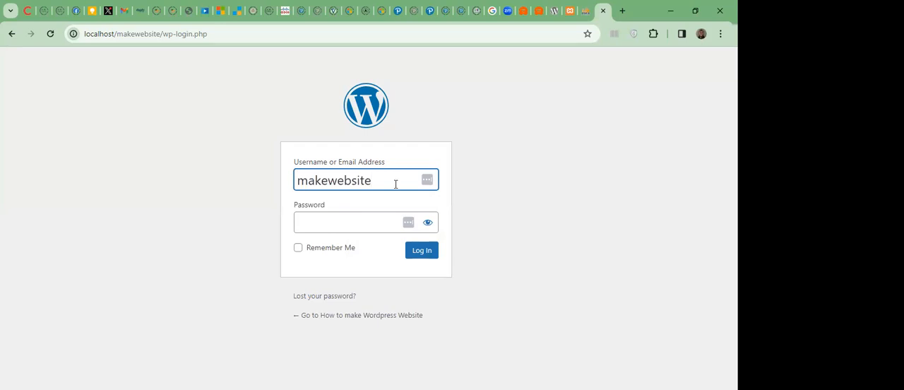
Paste the account password, enable Remember Me and log in to the WordPress dashboard.
{"action": "left_click", "coordinate": [361, 217]}
{"action": "key", "text": "ctrl+v"}
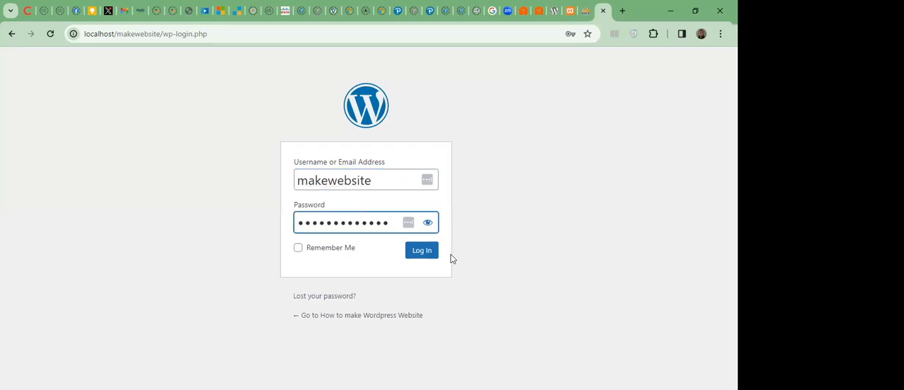
{"action": "left_click", "coordinate": [299, 250]}
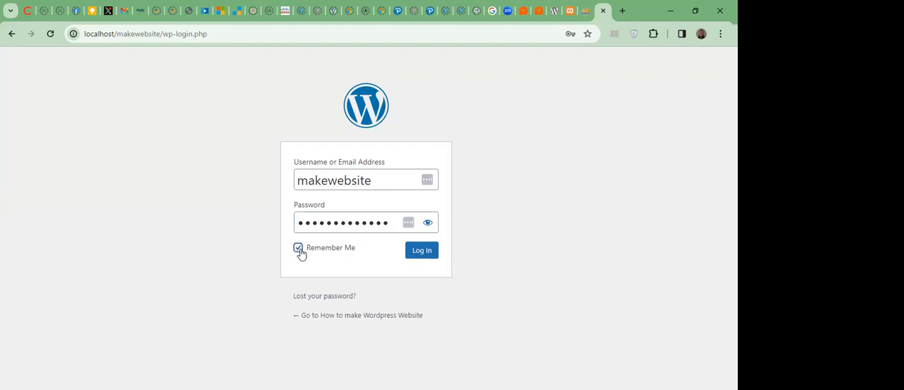
{"action": "left_click", "coordinate": [434, 252]}
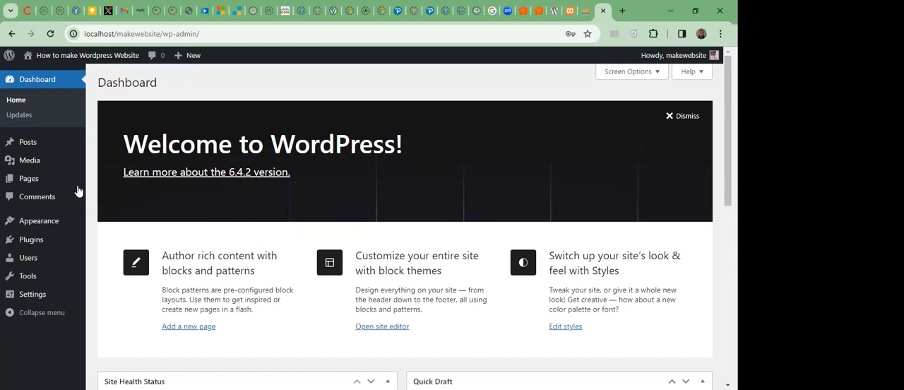
{"action": "mouse_move", "coordinate": [38, 223]}
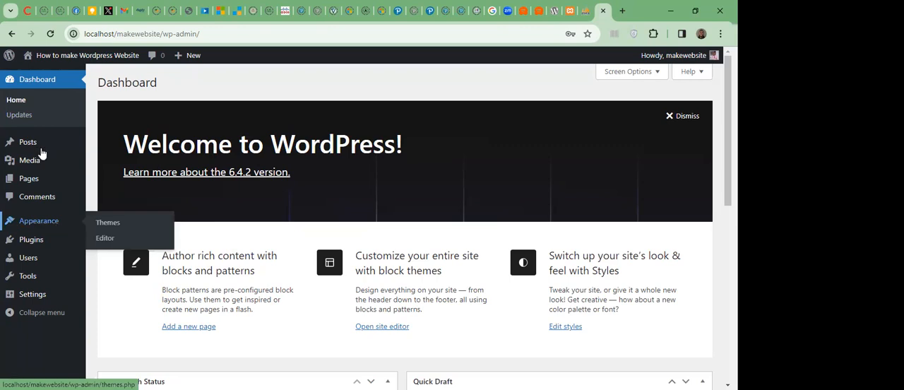
{"action": "mouse_move", "coordinate": [41, 149]}
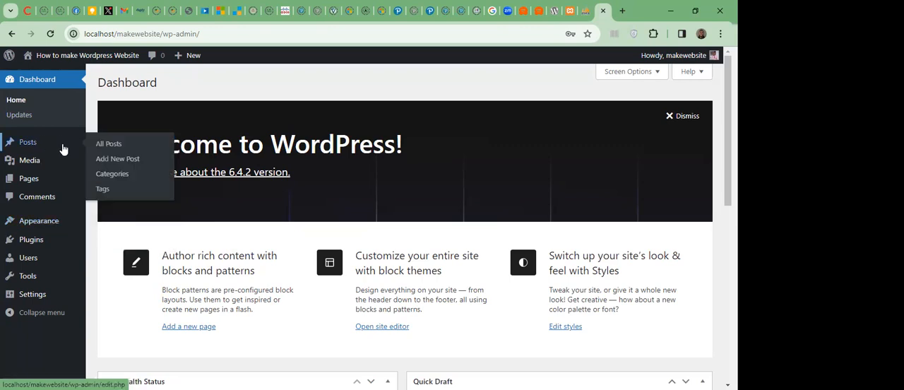
Open localhost/makewebsite in a new browser tab and look through the site's front page down to the footer.
{"action": "left_click", "coordinate": [621, 11]}
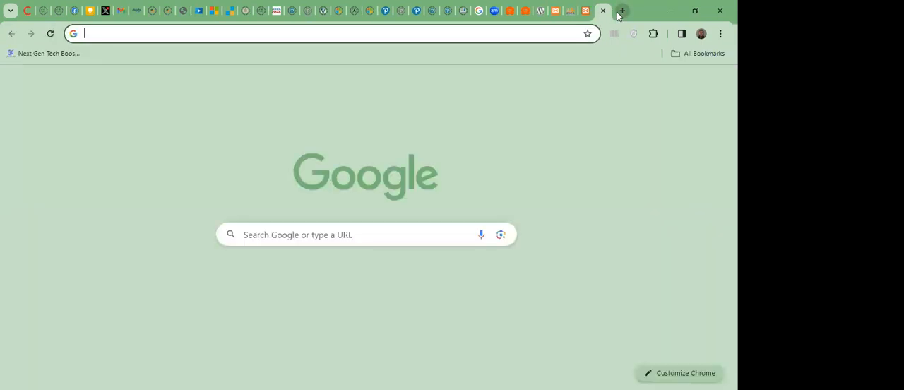
{"action": "type", "text": "localhost/makewebsite"}
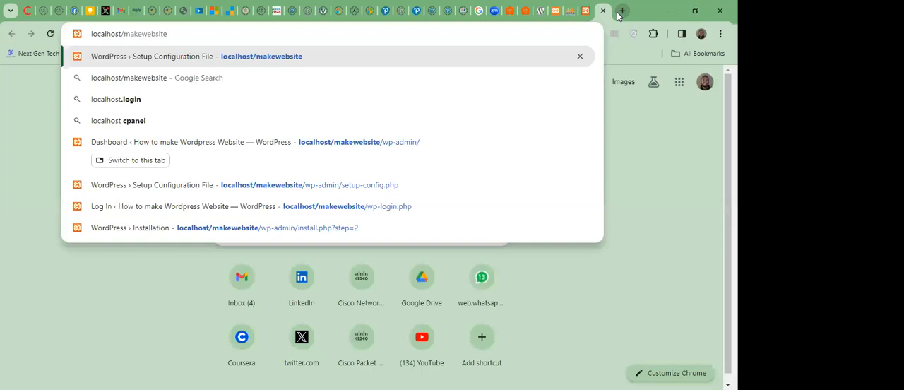
{"action": "key", "text": "Return"}
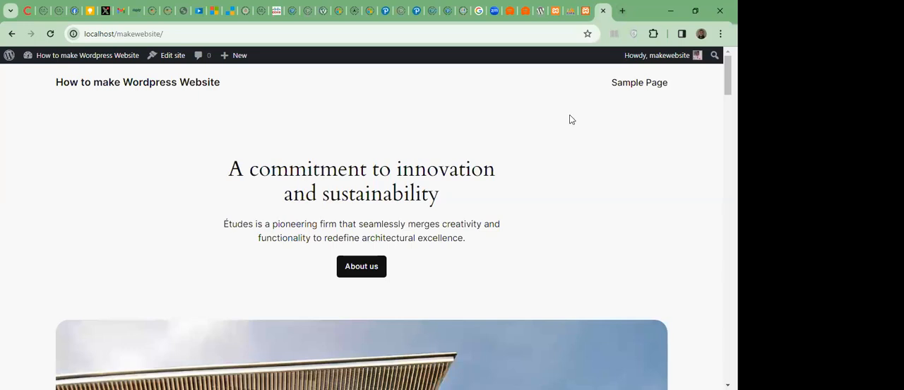
{"action": "scroll", "coordinate": [362, 226], "scroll_direction": "down", "scroll_amount": 10}
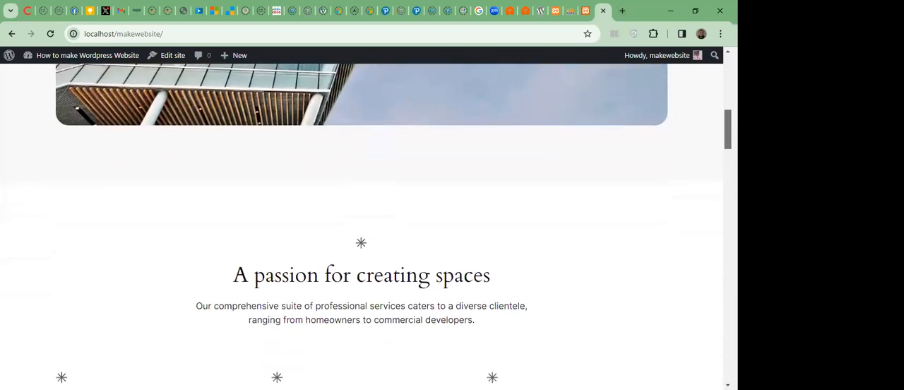
{"action": "scroll", "coordinate": [362, 226], "scroll_direction": "down", "scroll_amount": 15}
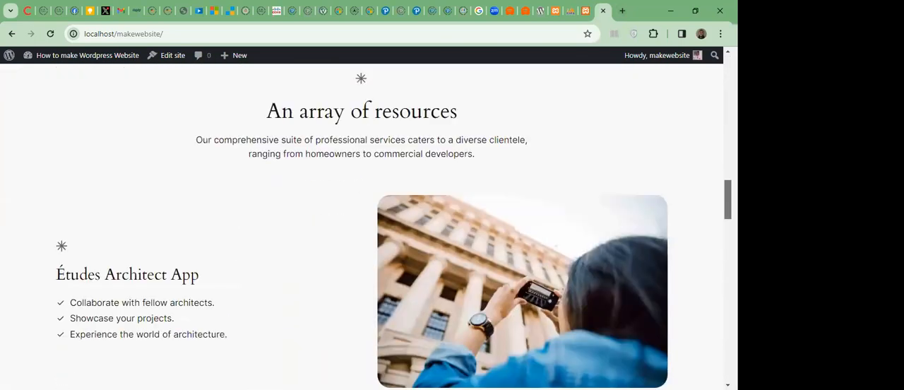
{"action": "scroll", "coordinate": [362, 226], "scroll_direction": "down", "scroll_amount": 5}
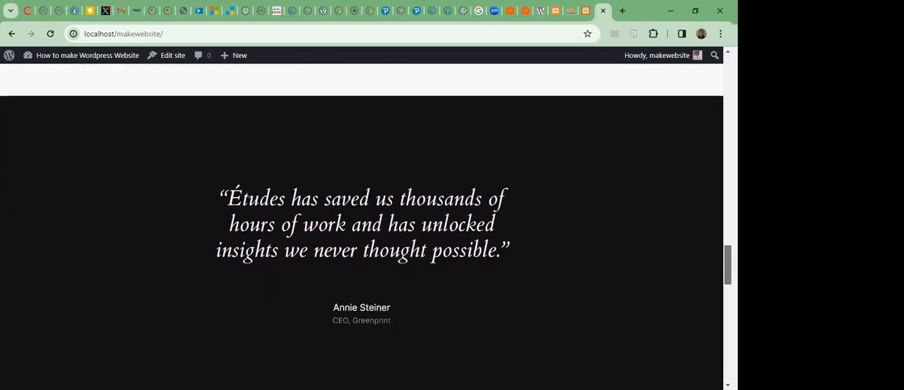
{"action": "scroll", "coordinate": [362, 226], "scroll_direction": "up", "scroll_amount": 2}
{"action": "scroll", "coordinate": [362, 226], "scroll_direction": "down", "scroll_amount": 10}
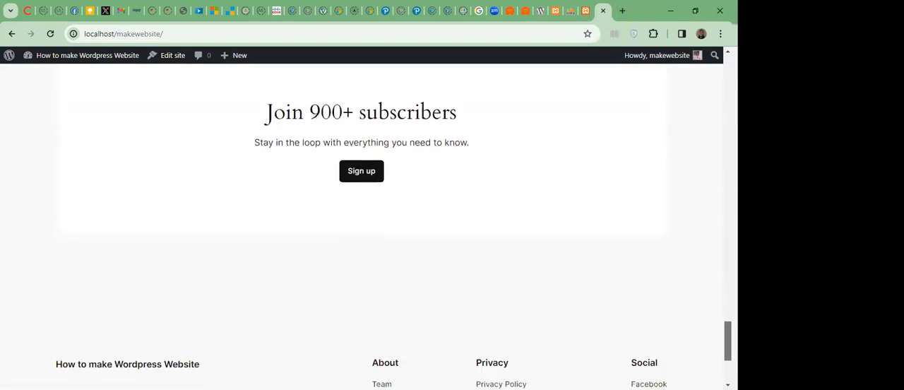
Review the sections of the makewebsite front page, from the subscriber sign-up area back to the header.
{"action": "scroll", "coordinate": [362, 227], "scroll_direction": "up", "scroll_amount": 20}
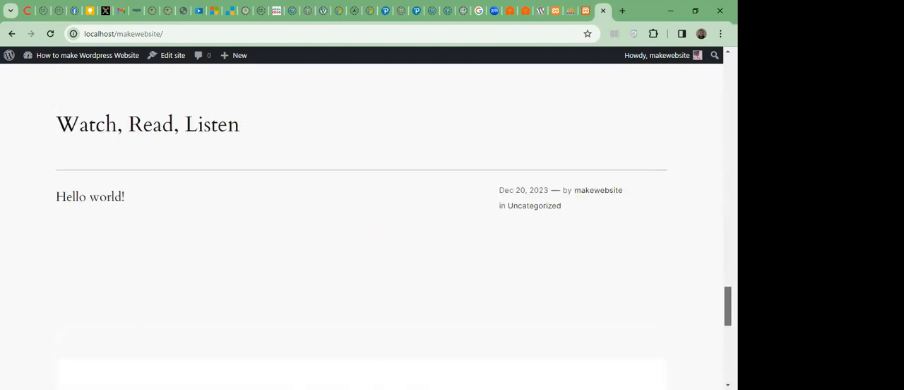
{"action": "scroll", "coordinate": [362, 226], "scroll_direction": "up", "scroll_amount": 10}
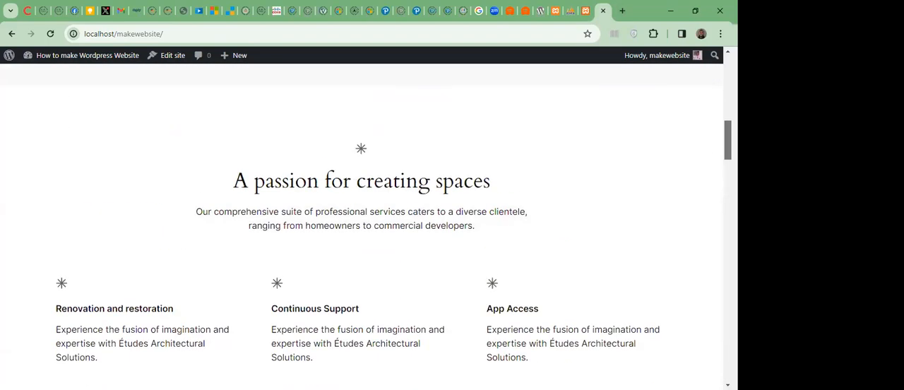
{"action": "scroll", "coordinate": [361, 226], "scroll_direction": "up", "scroll_amount": 10}
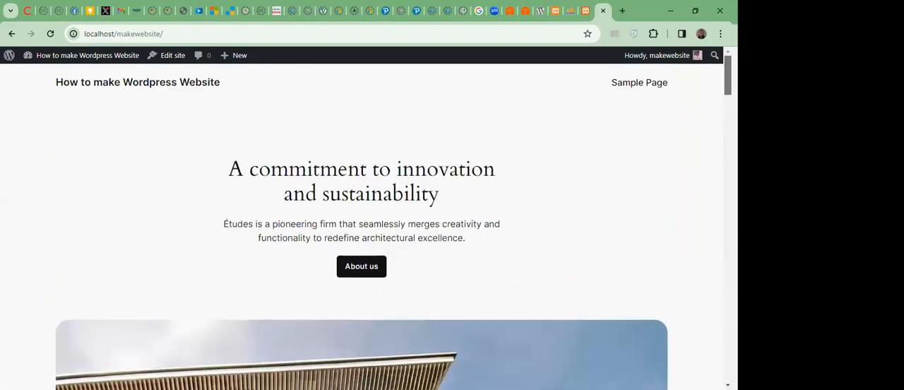
{"action": "scroll", "coordinate": [361, 226], "scroll_direction": "down", "scroll_amount": 1}
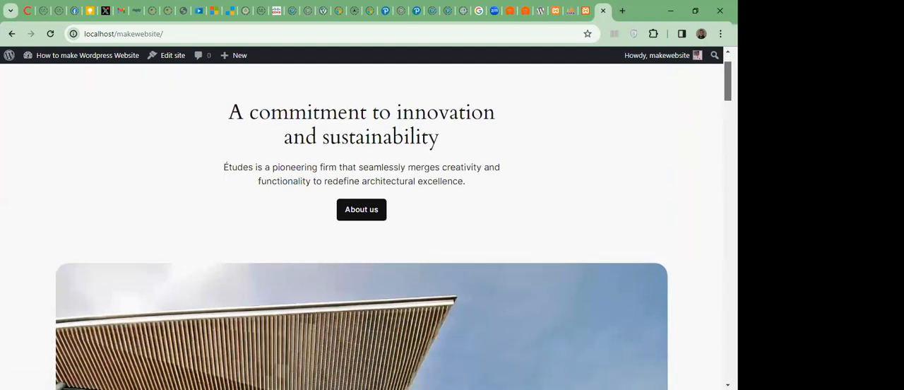
{"action": "scroll", "coordinate": [351, 190], "scroll_direction": "up", "scroll_amount": 1}
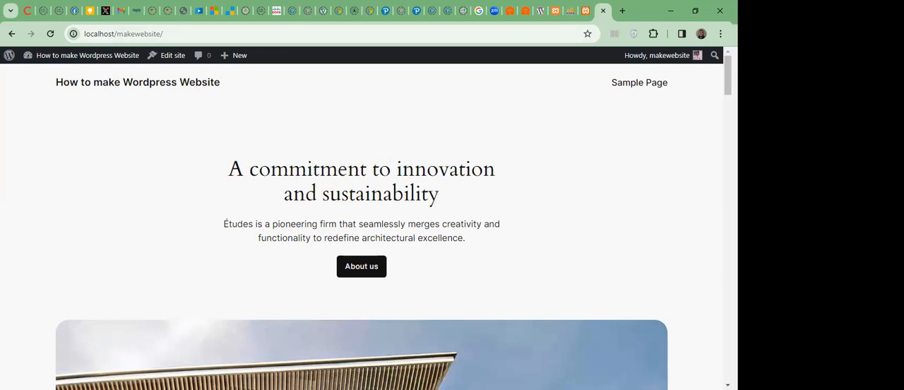
{"action": "scroll", "coordinate": [362, 226], "scroll_direction": "down", "scroll_amount": 20}
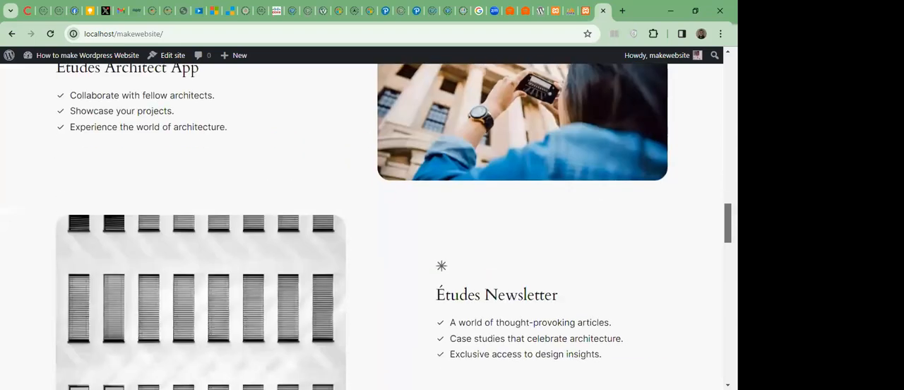
{"action": "scroll", "coordinate": [362, 226], "scroll_direction": "up", "scroll_amount": 10}
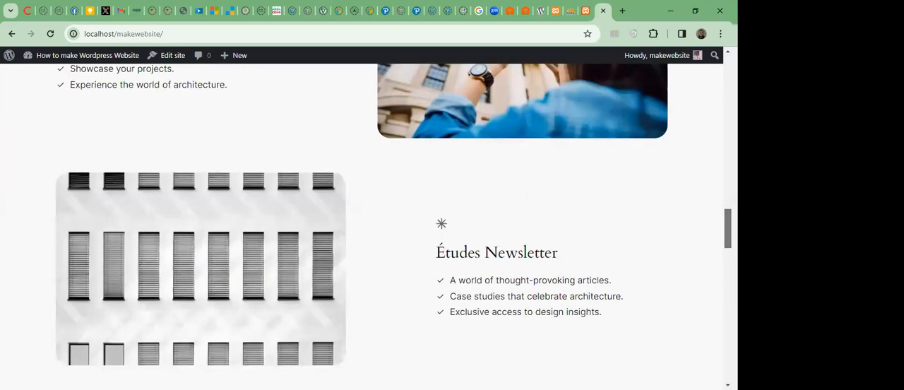
{"action": "scroll", "coordinate": [362, 226], "scroll_direction": "up", "scroll_amount": 10}
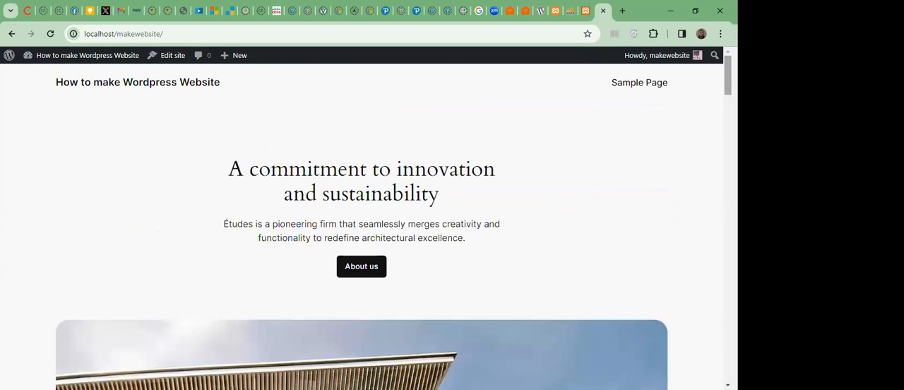
{"action": "scroll", "coordinate": [361, 226], "scroll_direction": "down", "scroll_amount": 10}
{"action": "scroll", "coordinate": [361, 226], "scroll_direction": "up", "scroll_amount": 10}
Compare the dashboard's address with the front page's address by viewing the URL of each open page.
{"action": "left_click", "coordinate": [586, 12]}
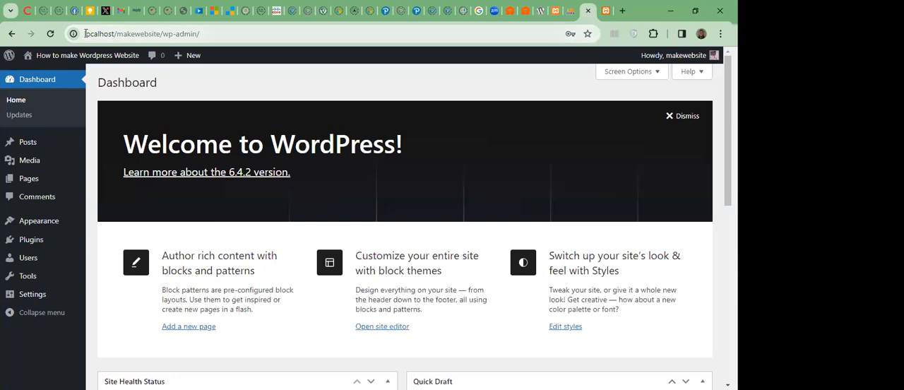
{"action": "left_click_drag", "start_coordinate": [84, 33], "coordinate": [210, 35]}
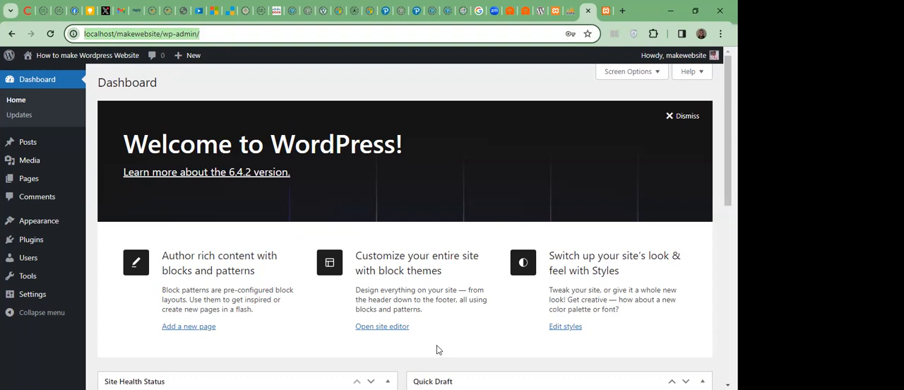
{"action": "key", "text": "alt+Tab"}
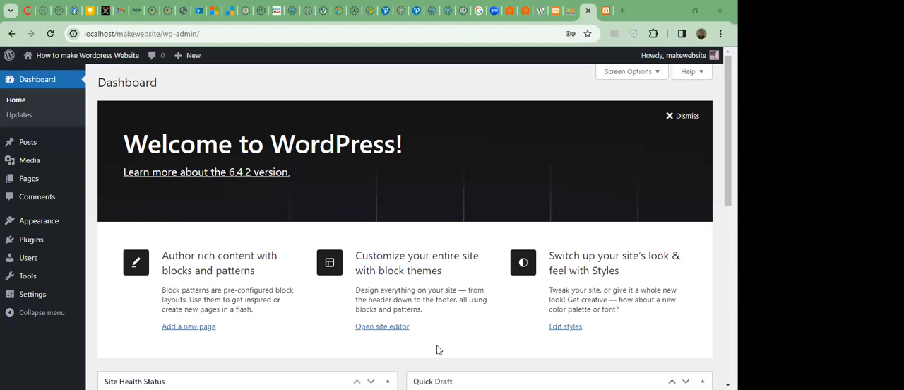
{"action": "left_click", "coordinate": [605, 12]}
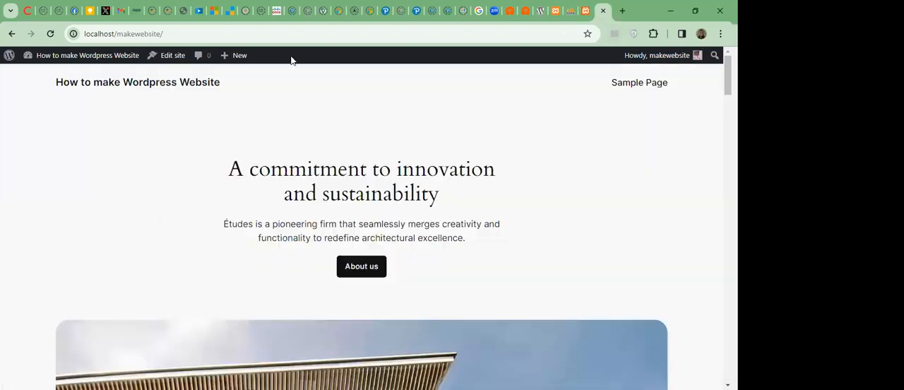
{"action": "left_click", "coordinate": [230, 39]}
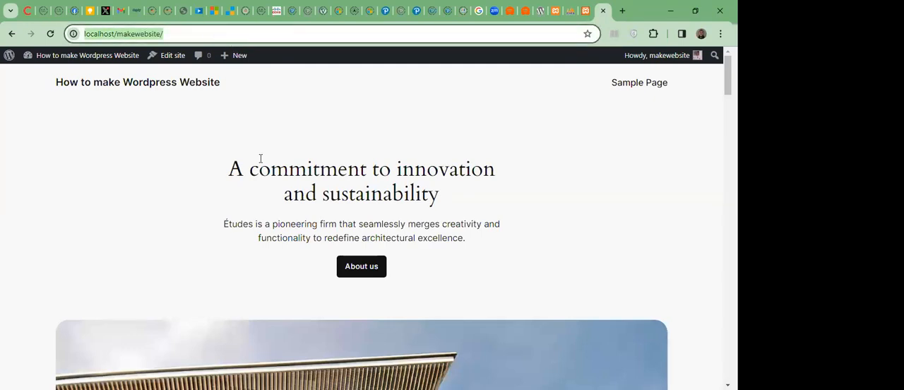
{"action": "key", "text": "alt+Tab"}
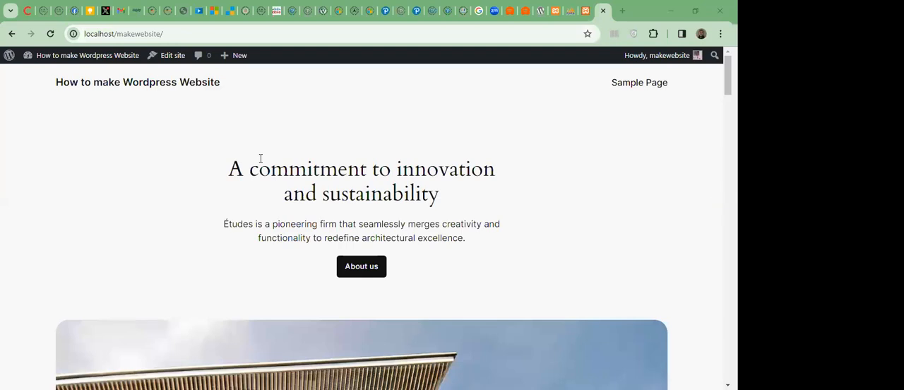
Return to the WordPress dashboard, view the Pages list and the Posts list, and look over the remaining admin sections.
{"action": "left_click", "coordinate": [588, 10]}
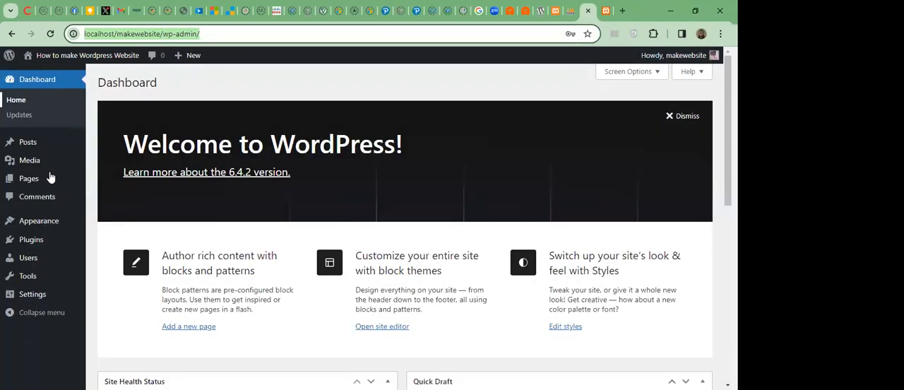
{"action": "mouse_move", "coordinate": [48, 177]}
{"action": "mouse_move", "coordinate": [61, 163]}
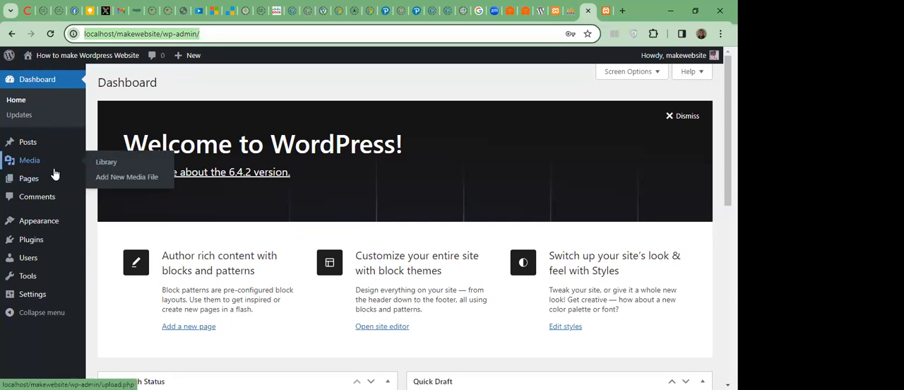
{"action": "left_click", "coordinate": [61, 179]}
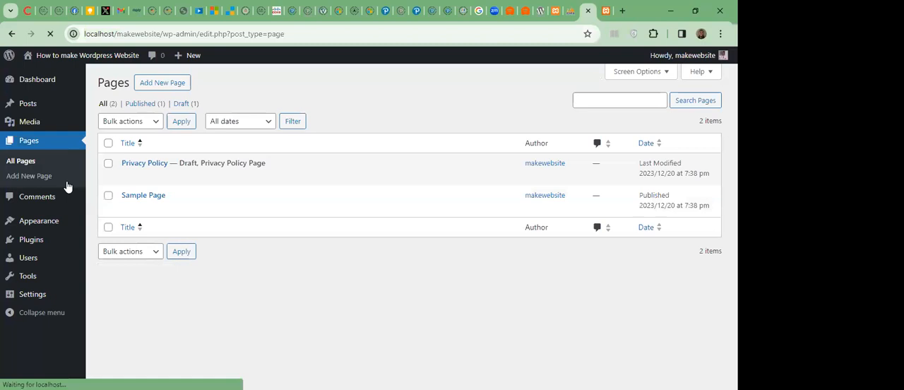
{"action": "left_click", "coordinate": [41, 104]}
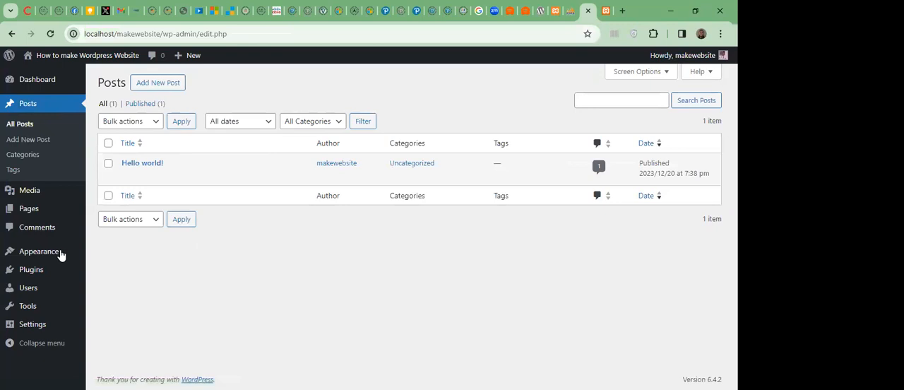
{"action": "mouse_move", "coordinate": [53, 271]}
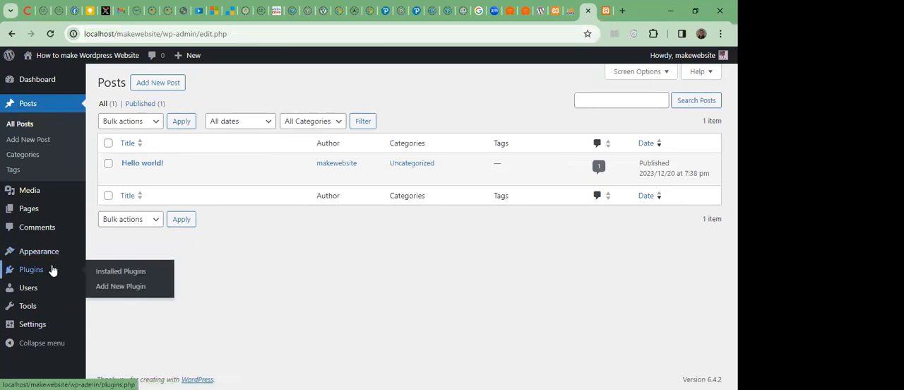
{"action": "mouse_move", "coordinate": [45, 291]}
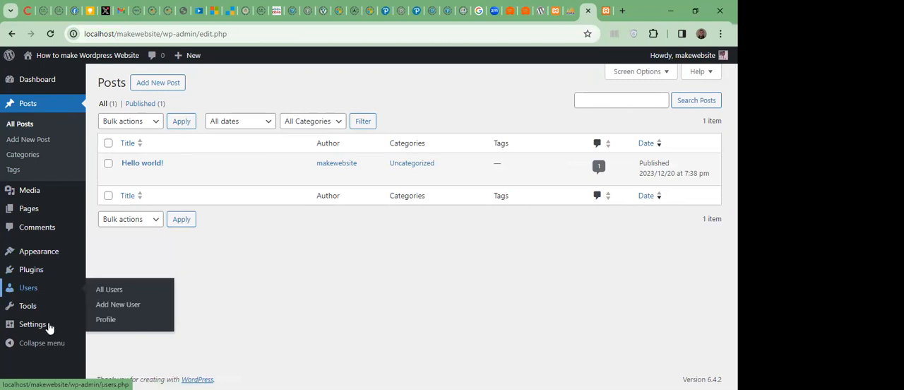
{"action": "mouse_move", "coordinate": [68, 326]}
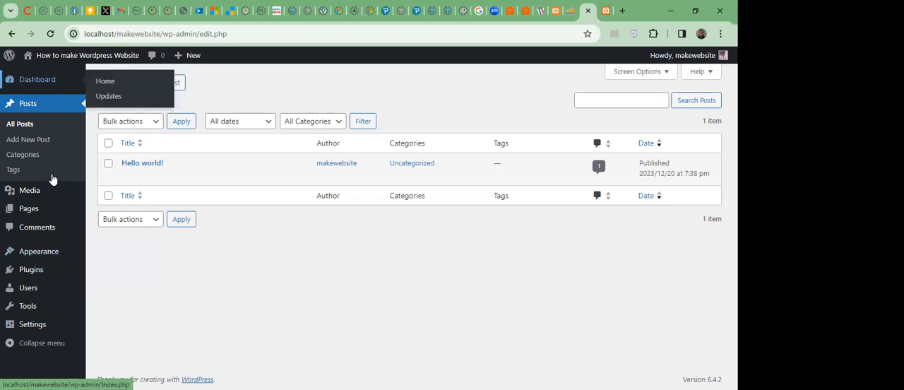
{"action": "mouse_move", "coordinate": [80, 192]}
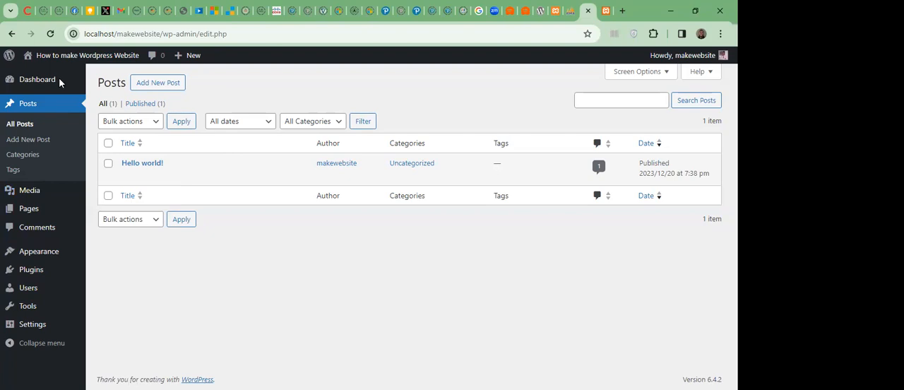
{"action": "mouse_move", "coordinate": [57, 56]}
Compare the public front page with the admin Posts list, finishing on the front page.
{"action": "left_click", "coordinate": [610, 17]}
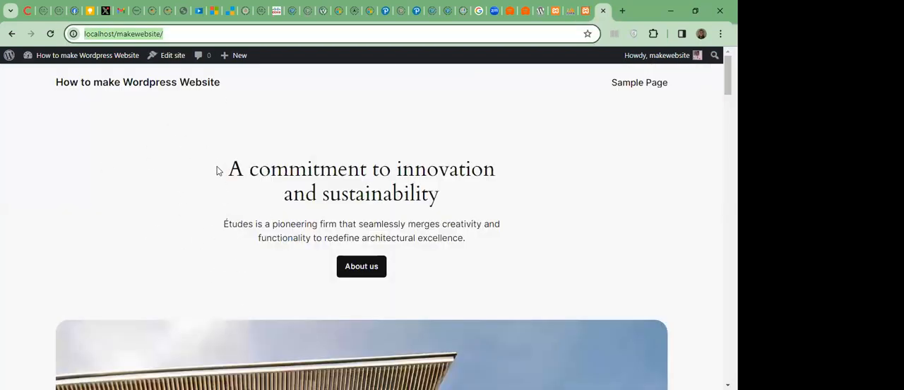
{"action": "left_click", "coordinate": [584, 14]}
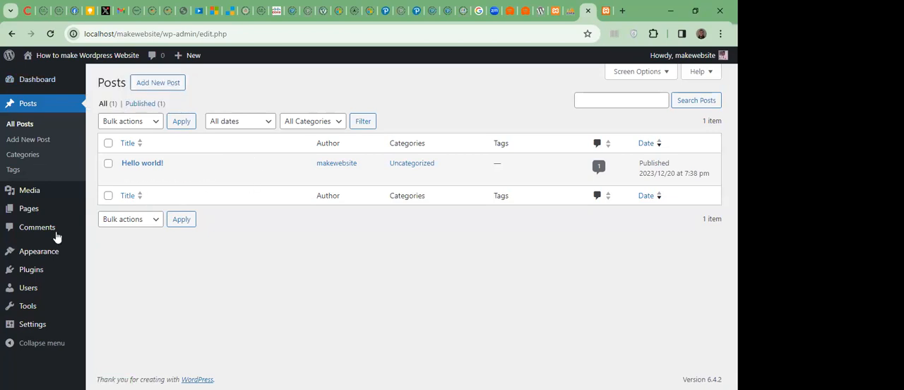
{"action": "left_click", "coordinate": [605, 15]}
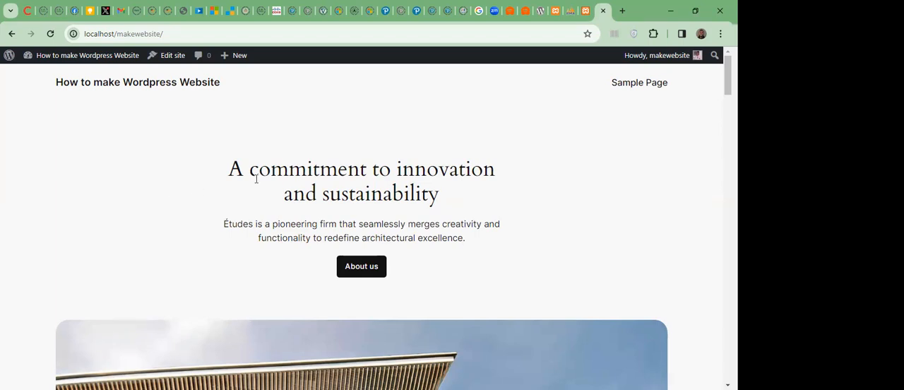
{"action": "key", "text": "alt+Tab"}
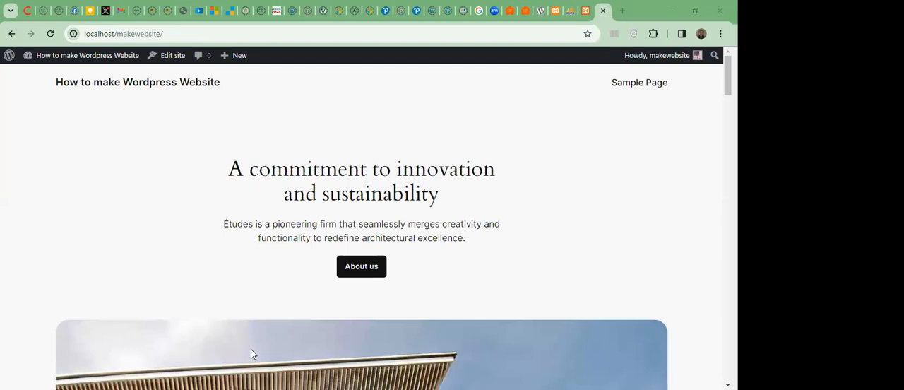